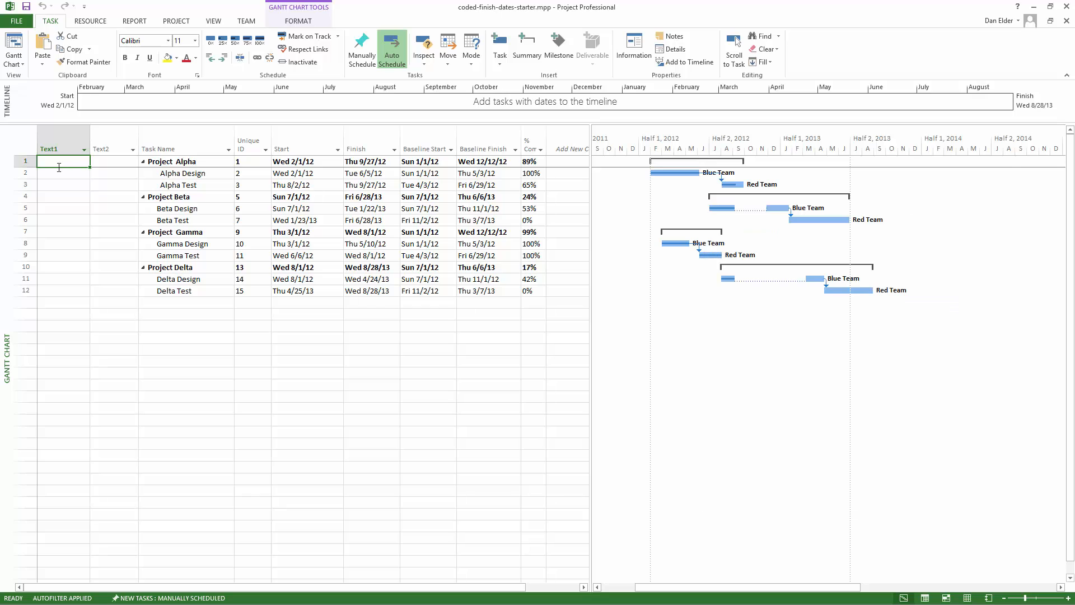
Step: Enter the Text1 codes alpha, beta, gamma and delta for the Alpha, Beta, Gamma and Delta Design tasks respectively
{"action": "left_click", "coordinate": [57, 177]}
{"action": "type", "text": "alpha"}
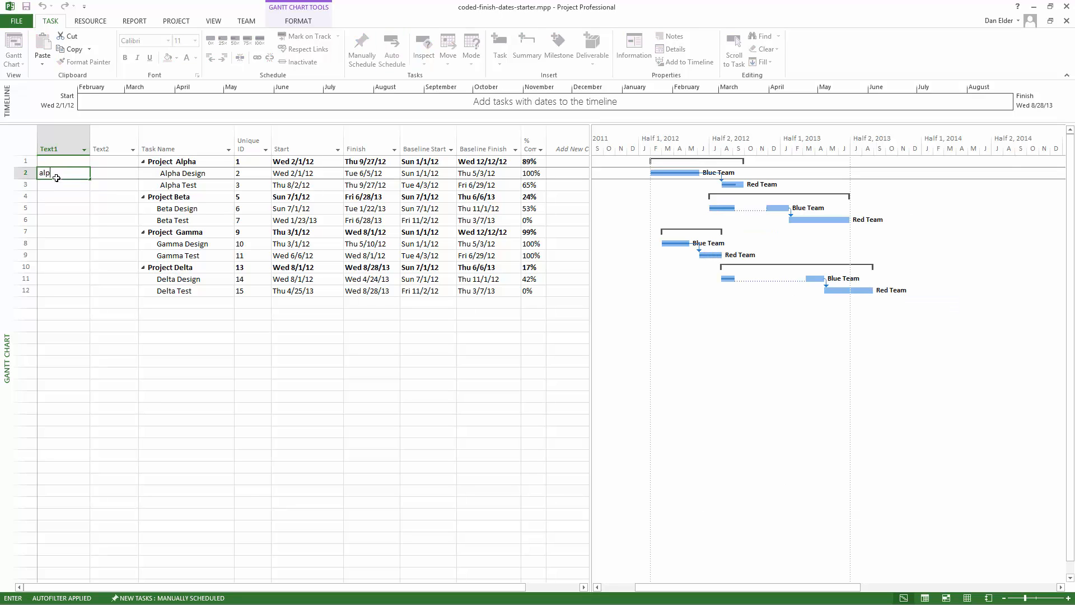
{"action": "left_click", "coordinate": [60, 210]}
{"action": "type", "text": "beta"}
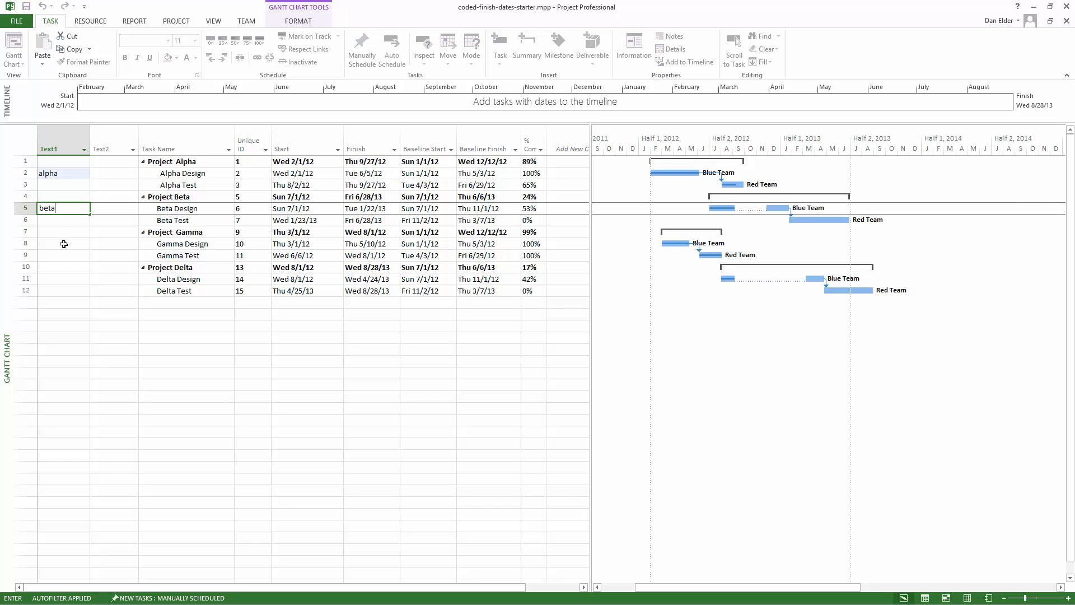
{"action": "left_click", "coordinate": [64, 245]}
{"action": "type", "text": "gam"}
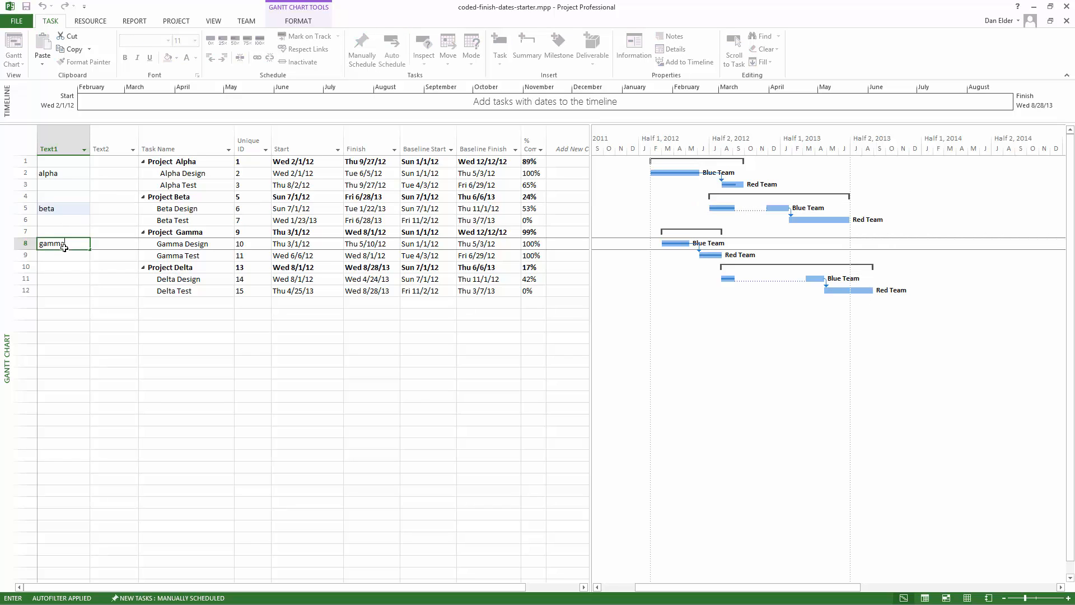
{"action": "type", "text": "ma"}
{"action": "left_click", "coordinate": [70, 279]}
{"action": "type", "text": "delta"}
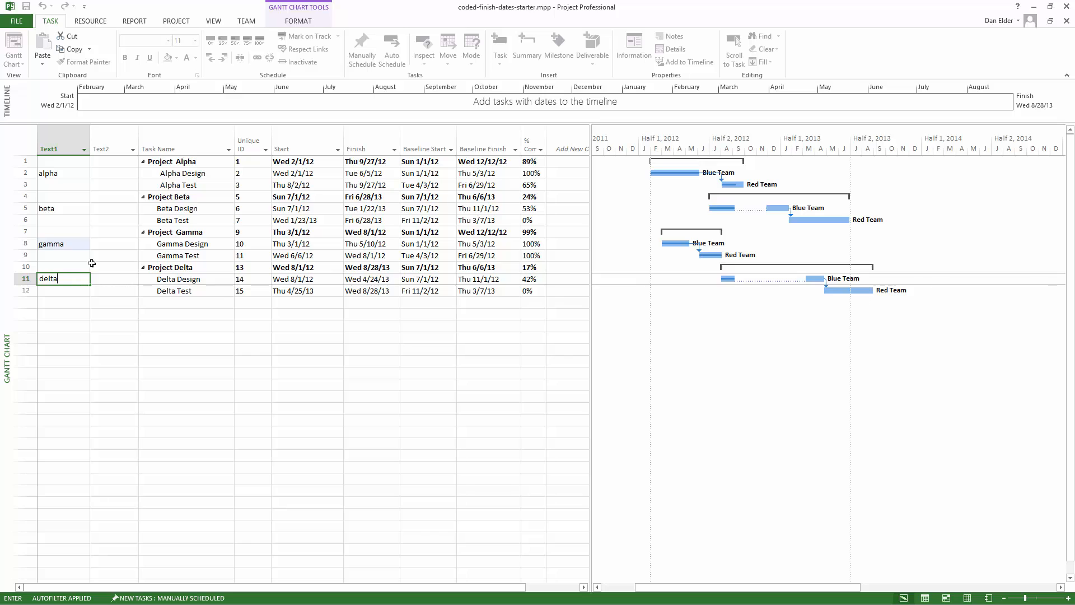
Step: Fill each Design task's Text1 code down to the Test task of the same project
{"action": "left_click", "coordinate": [71, 175]}
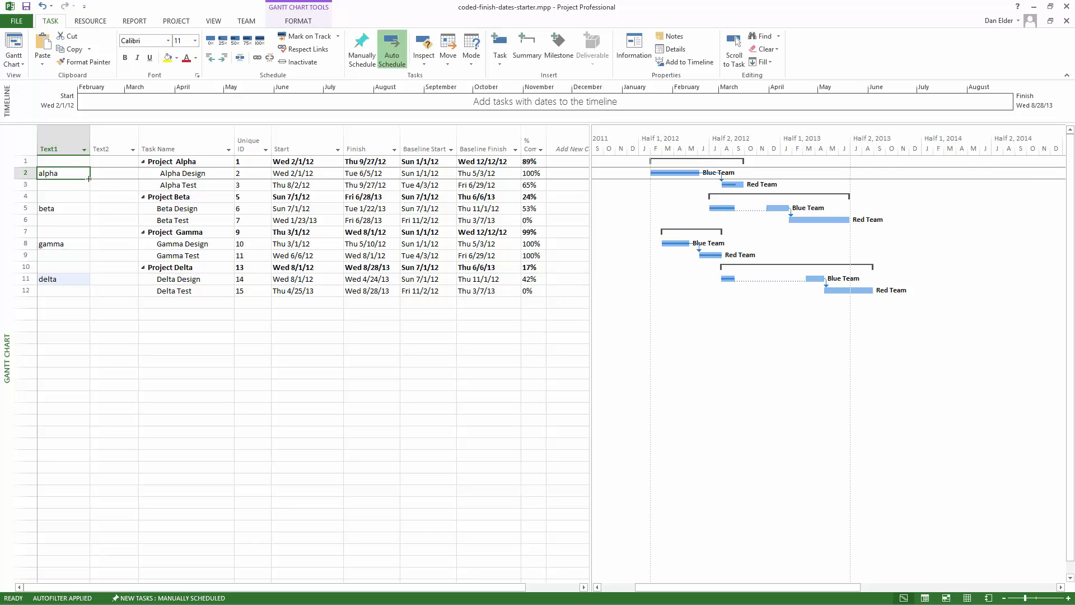
{"action": "left_click_drag", "start_coordinate": [90, 178], "coordinate": [88, 294]}
{"action": "left_click", "coordinate": [84, 209]}
{"action": "left_click", "coordinate": [86, 240]}
{"action": "left_click", "coordinate": [79, 278]}
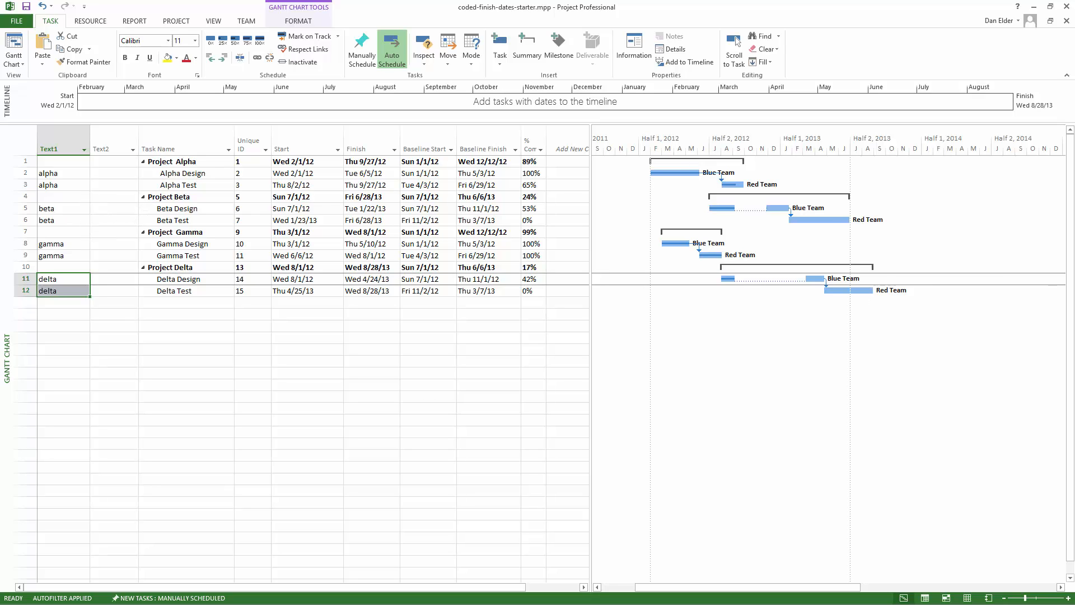
Step: View the sample chart image briefly, switch to Milestones Professional and create a report from the Project file coded-finish-dates-starter.mpp
{"action": "key", "text": "alt+Tab"}
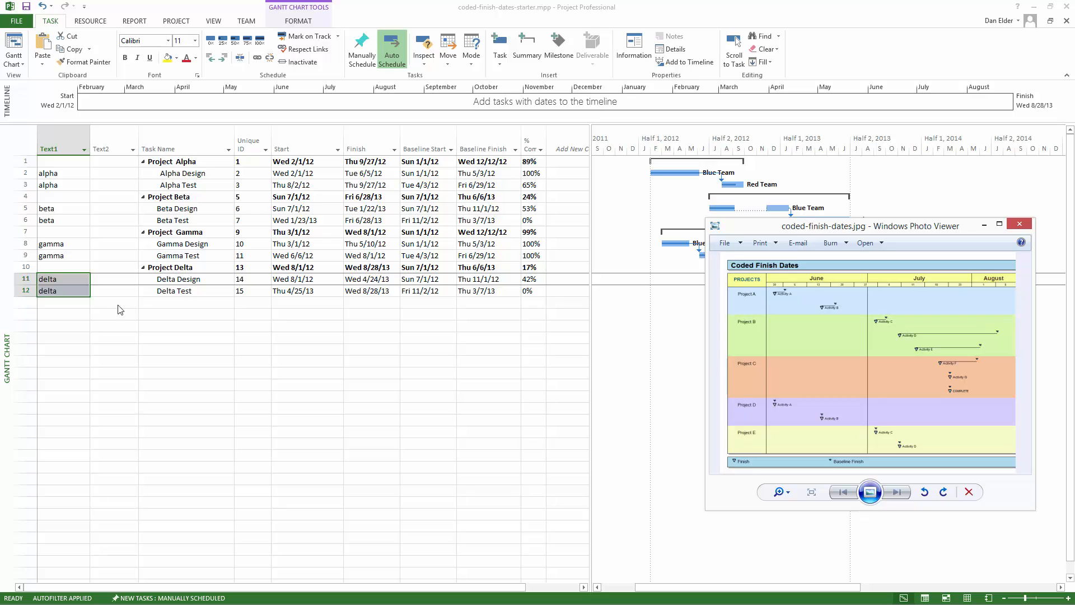
{"action": "left_click", "coordinate": [249, 307]}
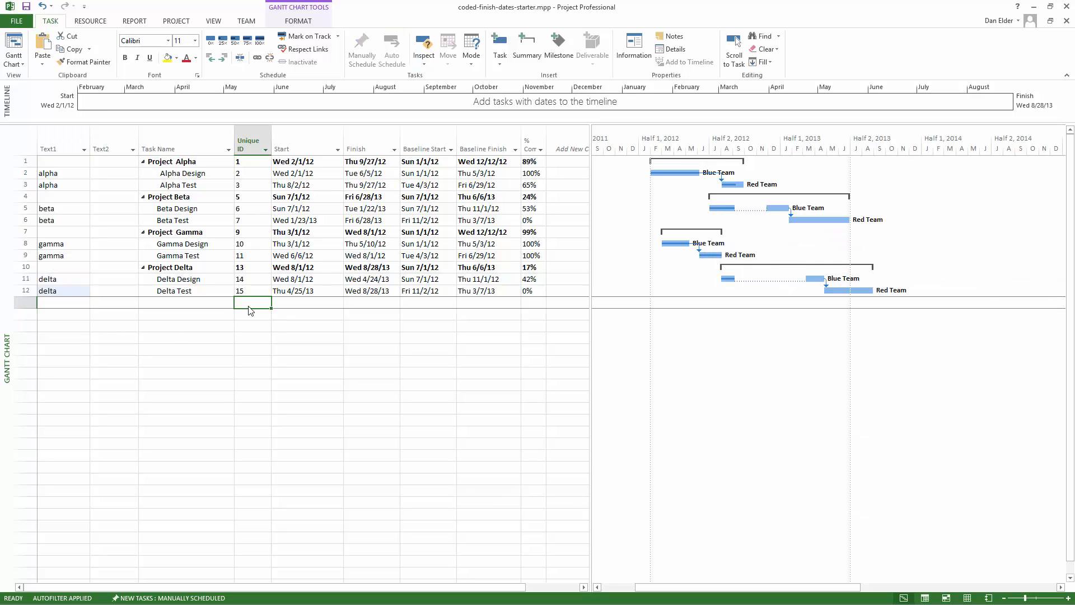
{"action": "key", "text": "alt+F11"}
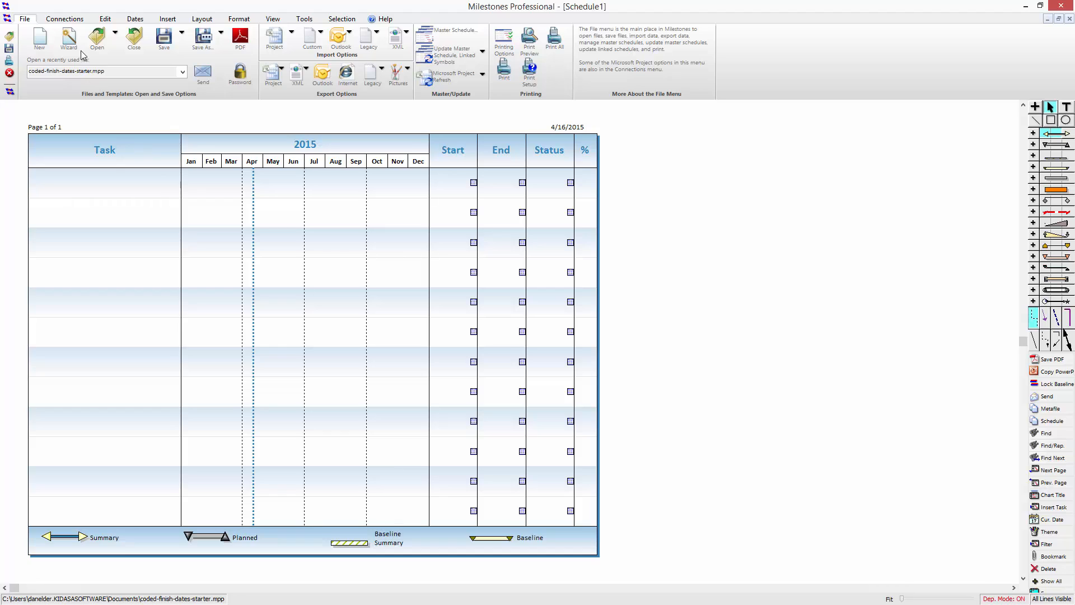
{"action": "left_click", "coordinate": [75, 21]}
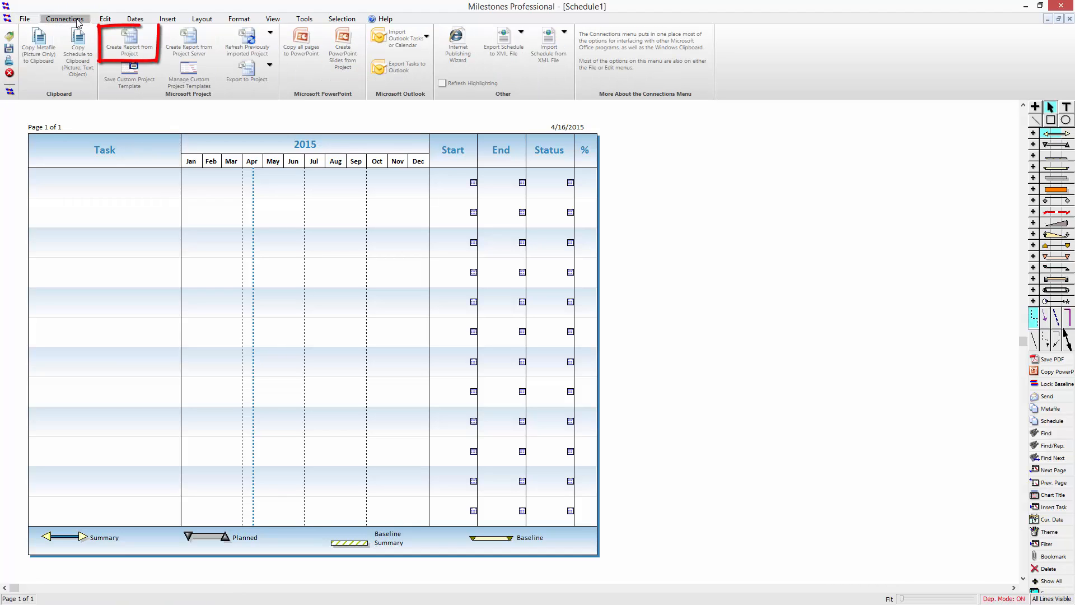
{"action": "left_click", "coordinate": [138, 52]}
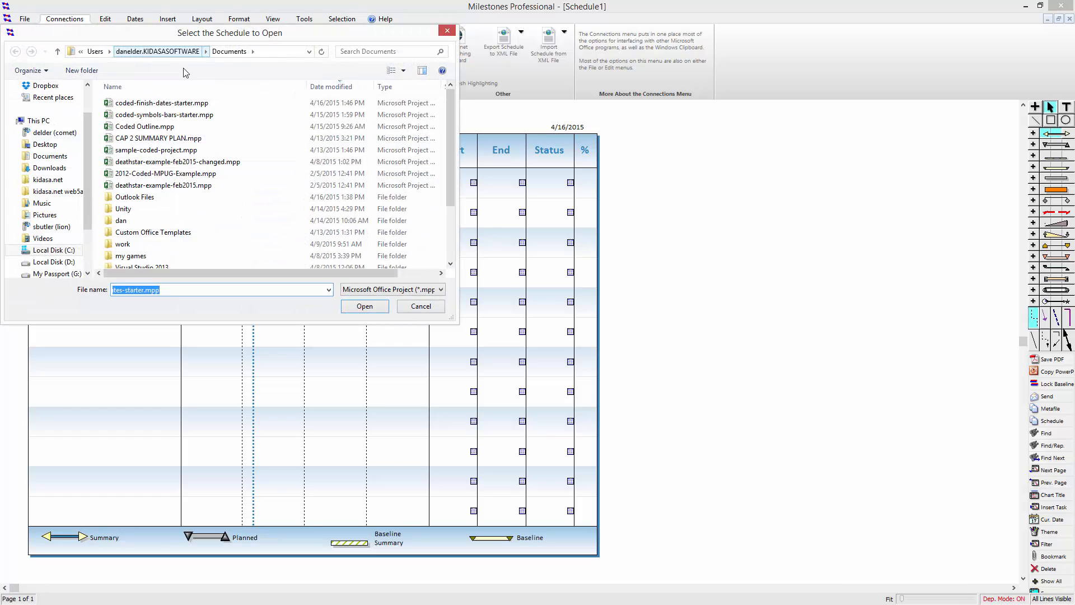
{"action": "left_click", "coordinate": [173, 107]}
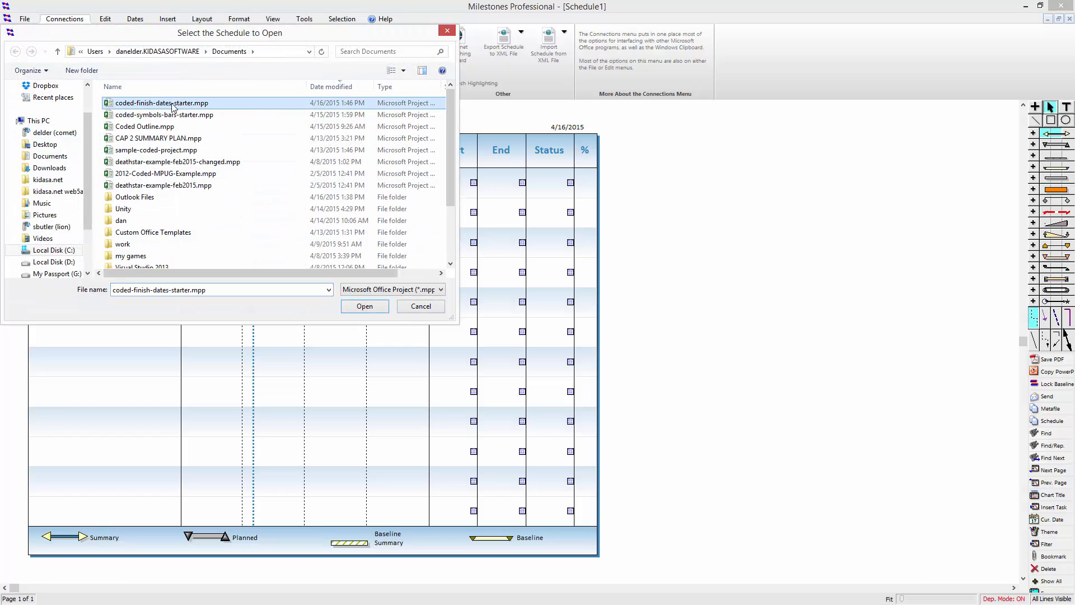
{"action": "left_click", "coordinate": [354, 311]}
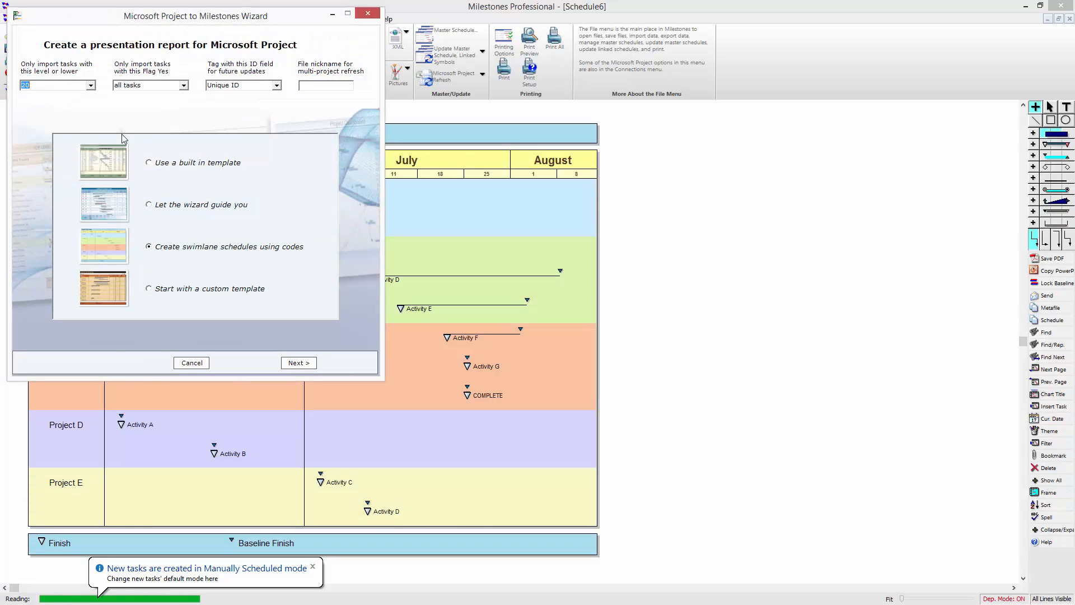
Step: Keep import level 20 and all tasks, and continue the wizard with swimlane schedules using codes
{"action": "left_click", "coordinate": [49, 87]}
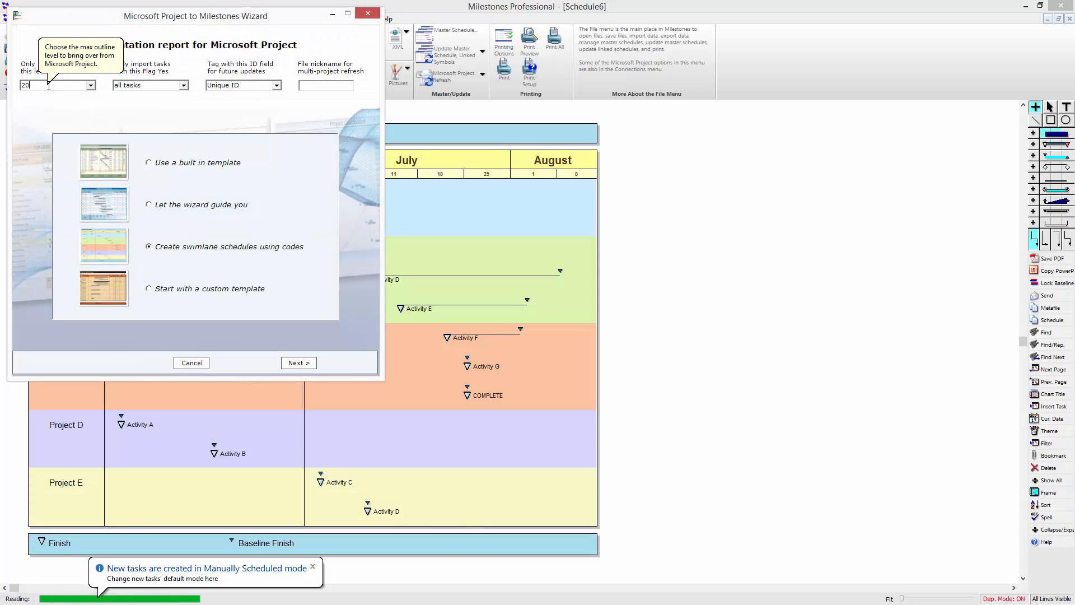
{"action": "left_click", "coordinate": [157, 89]}
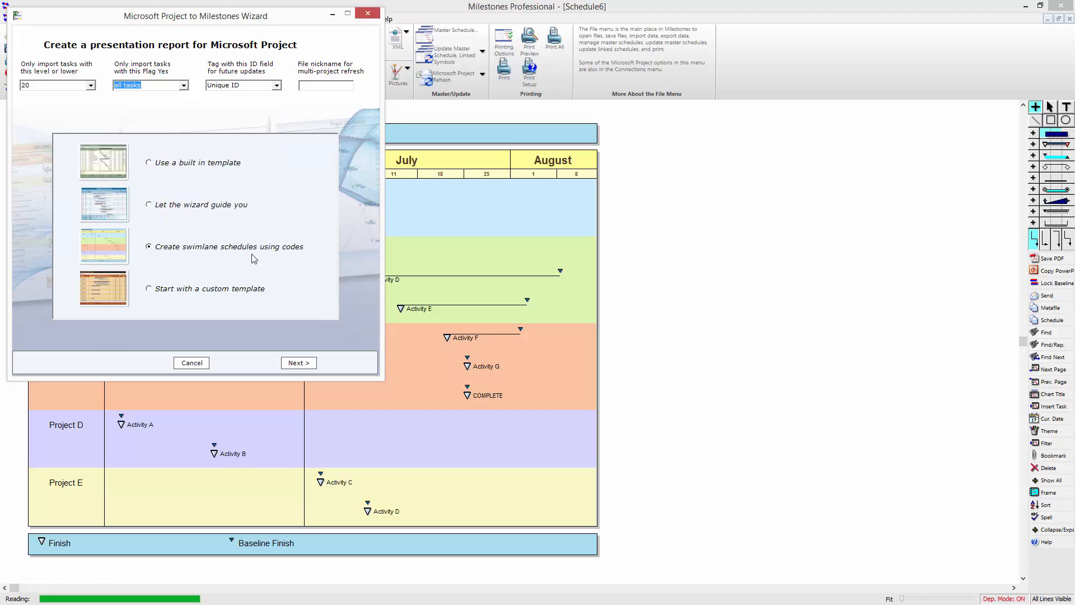
{"action": "left_click", "coordinate": [297, 362]}
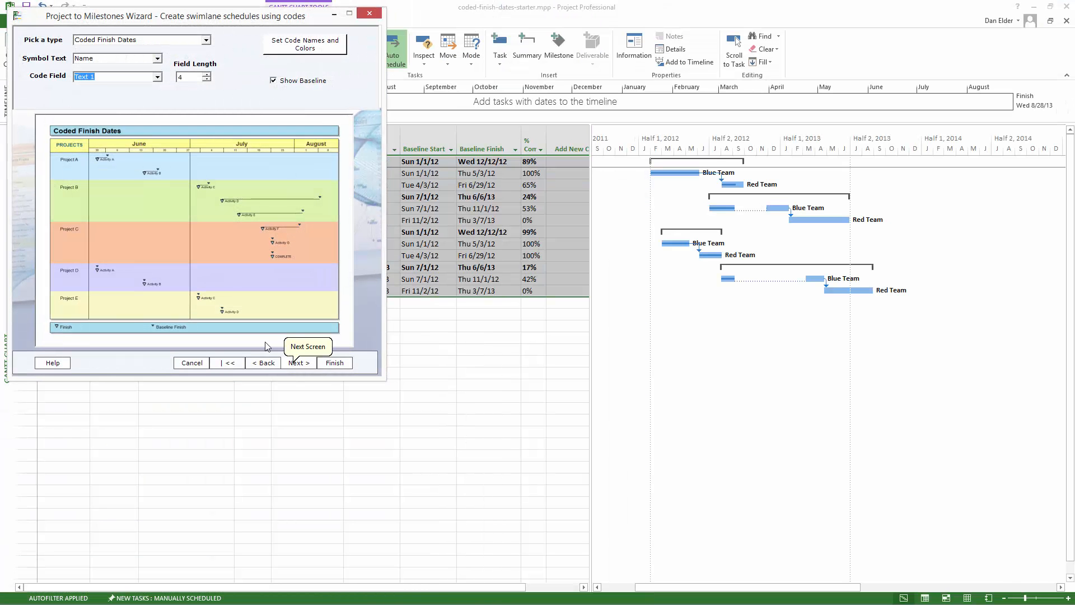
Step: Keep Name as symbol text and Text 1 with field length 4 as code field, and turn off the baseline display
{"action": "left_click_drag", "start_coordinate": [144, 15], "coordinate": [340, 110]}
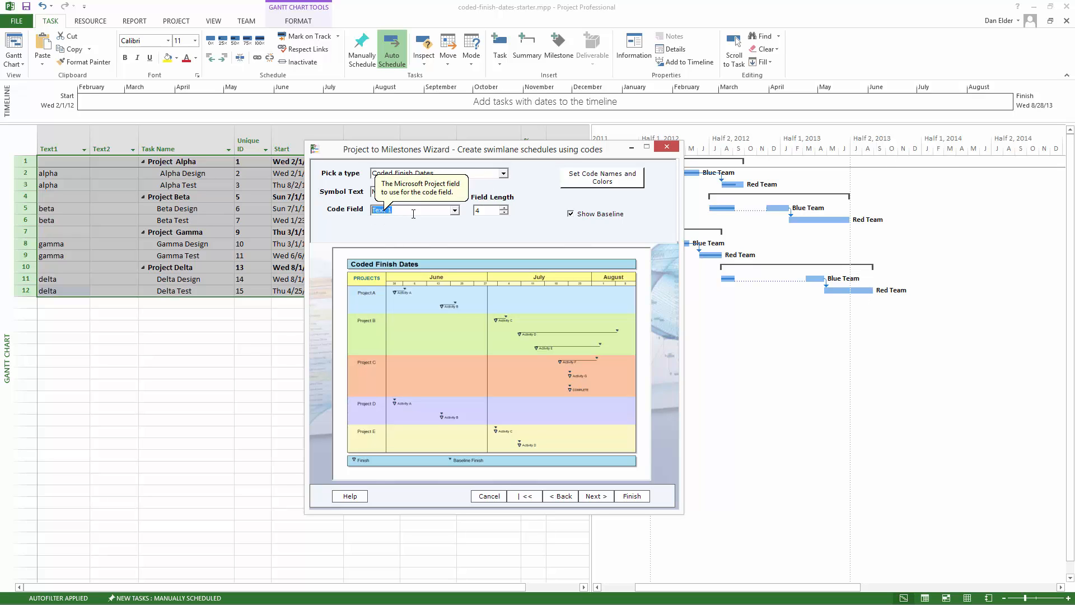
{"action": "left_click", "coordinate": [486, 212]}
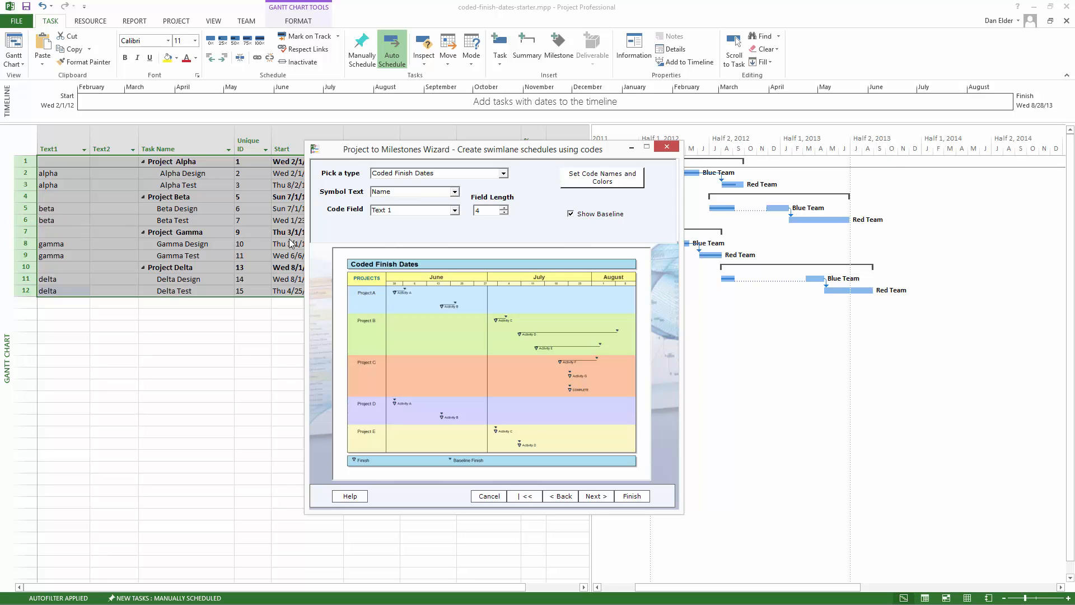
{"action": "left_click", "coordinate": [455, 192]}
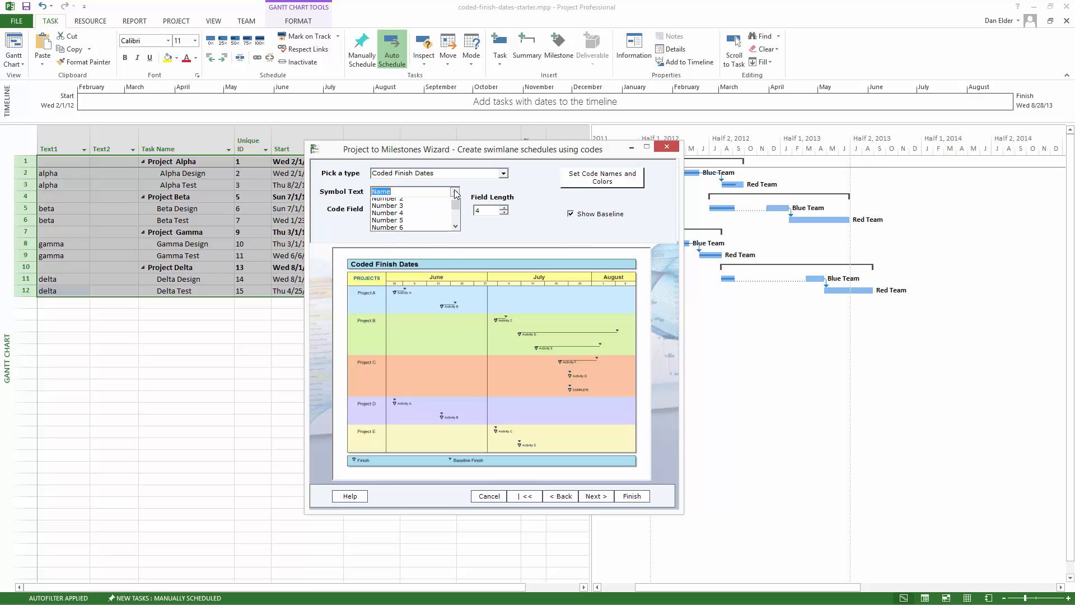
{"action": "left_click", "coordinate": [455, 192]}
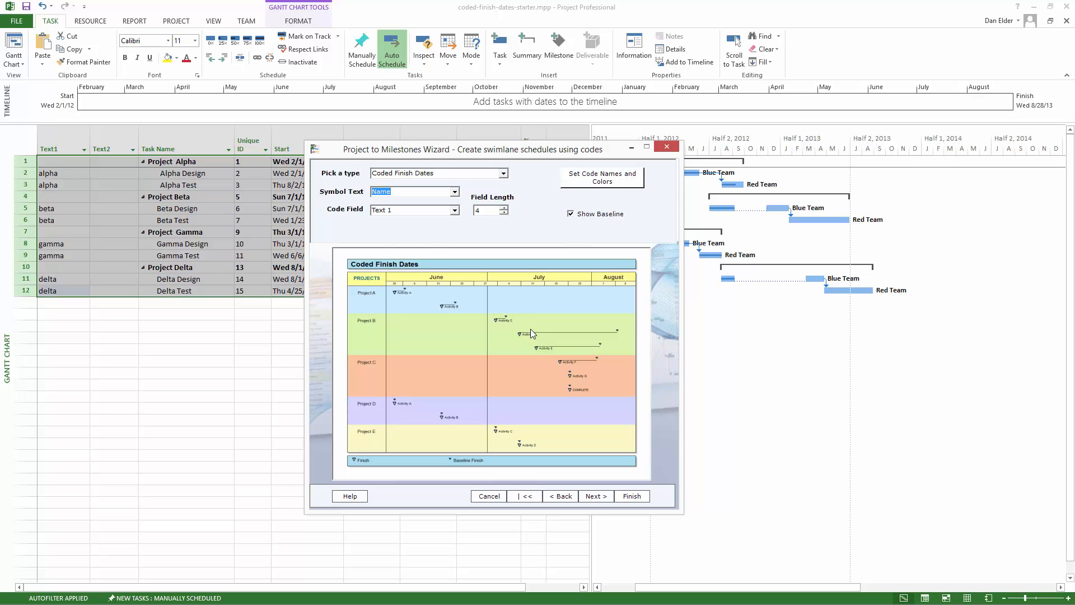
{"action": "left_click", "coordinate": [571, 215]}
Step: In the code names and colors settings, title code alpha as Project Alpha, beta as Project Beta and gamm as Project Gamma
{"action": "left_click", "coordinate": [579, 182]}
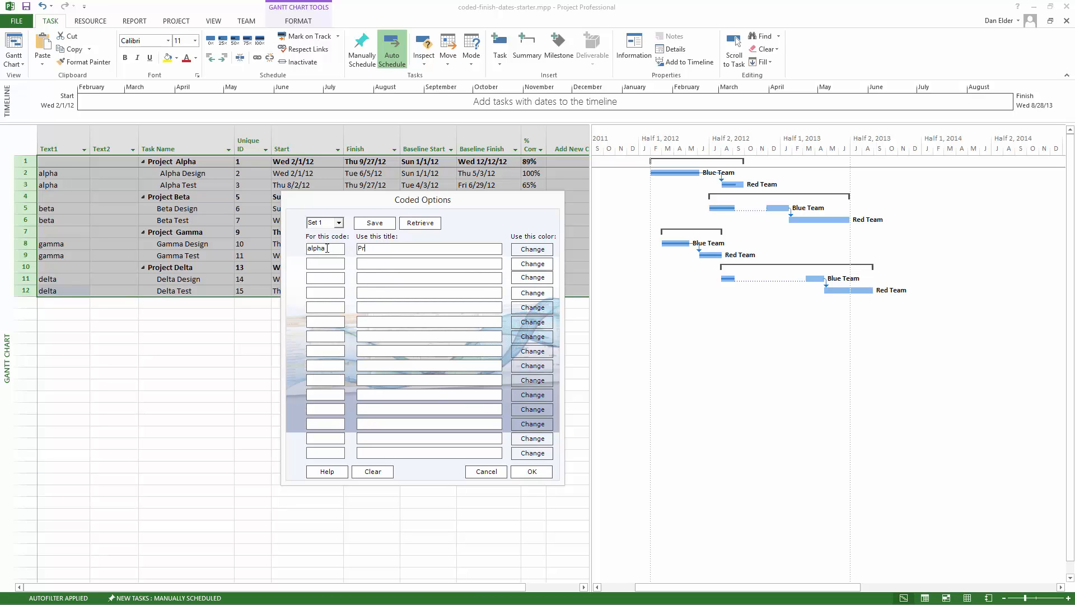
{"action": "type", "text": "oject A"}
{"action": "key", "text": "Tab"}
{"action": "type", "text": "beta"}
{"action": "key", "text": "Tab"}
{"action": "type", "text": "Project Beta"}
{"action": "key", "text": "Tab"}
{"action": "type", "text": "gammProject Gamma"}
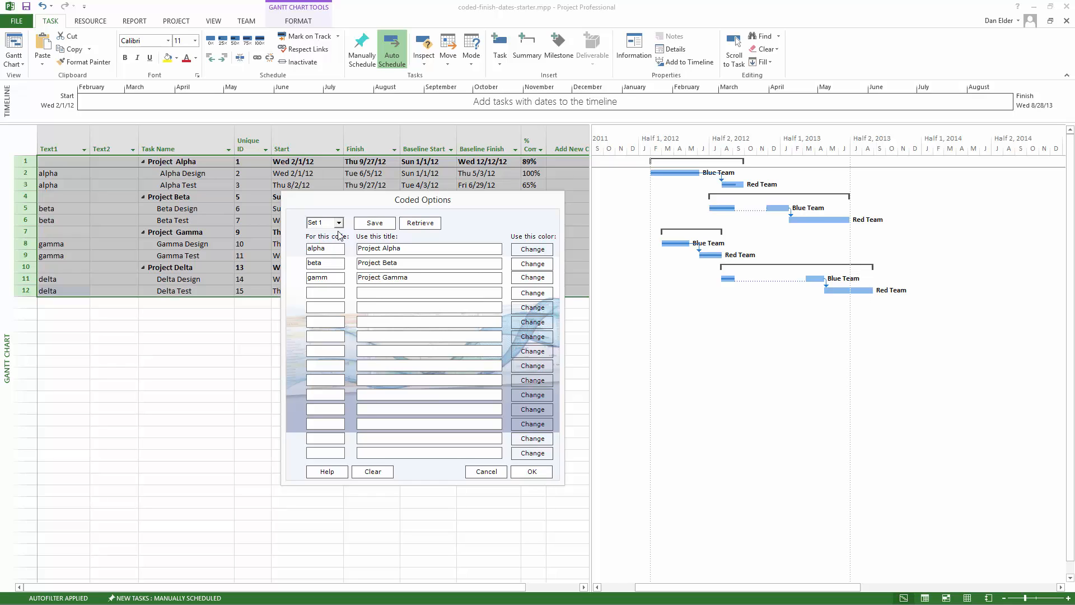
Step: Shorten the first code to alph and add the code delt with the title Project Delta
{"action": "left_click", "coordinate": [335, 249]}
{"action": "left_click", "coordinate": [325, 292]}
{"action": "type", "text": "delt"}
{"action": "key", "text": "Tab"}
Step: Assign light red to Project Alpha, light green to Beta, light cyan to Gamma and blue-violet to Delta
{"action": "left_click", "coordinate": [534, 251]}
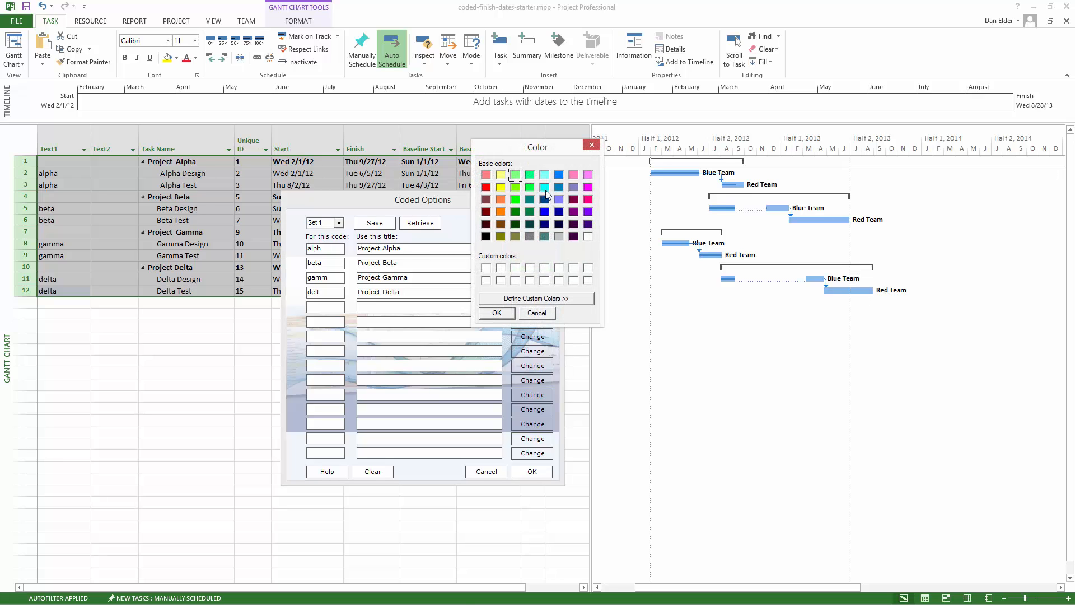
{"action": "left_click", "coordinate": [543, 175]}
{"action": "left_click", "coordinate": [558, 200]}
{"action": "left_click", "coordinate": [496, 316]}
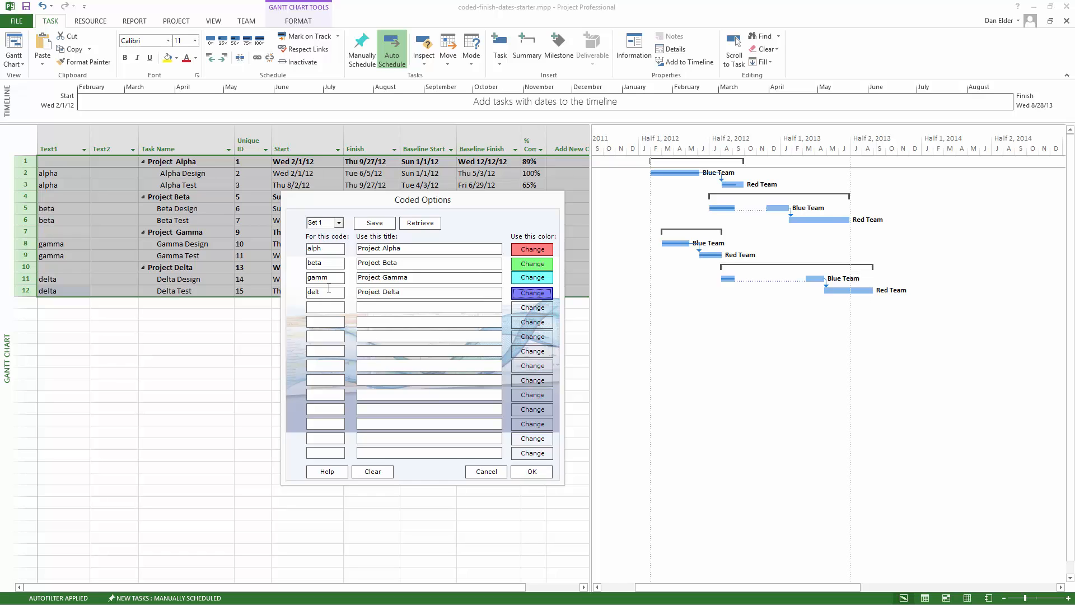
Step: Accept the coded options and finish the wizard to generate the Coded Finish Dates schedule
{"action": "left_click", "coordinate": [516, 470]}
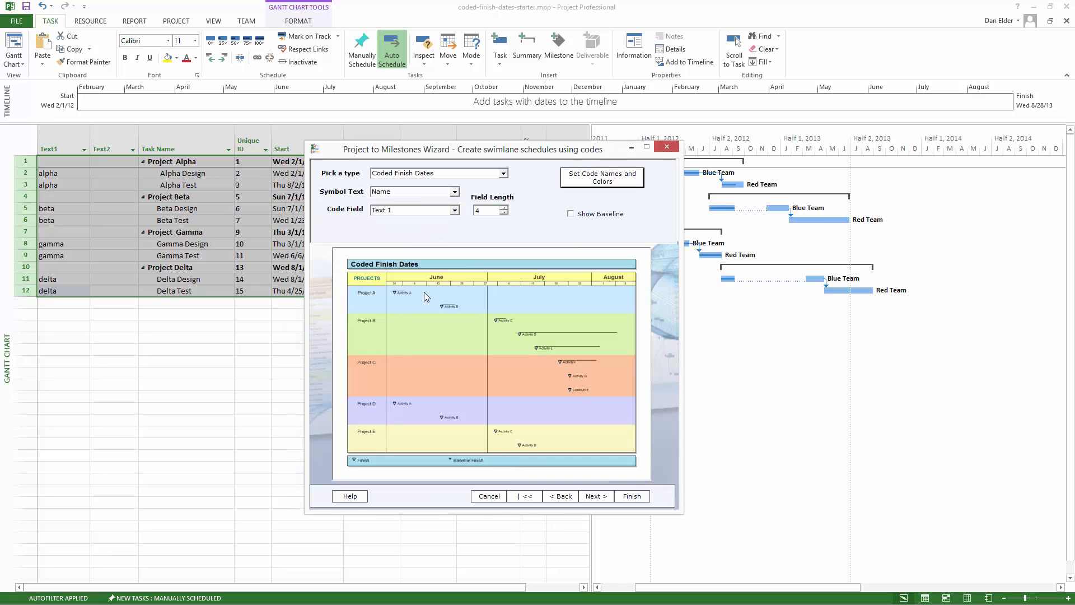
{"action": "left_click", "coordinate": [639, 497]}
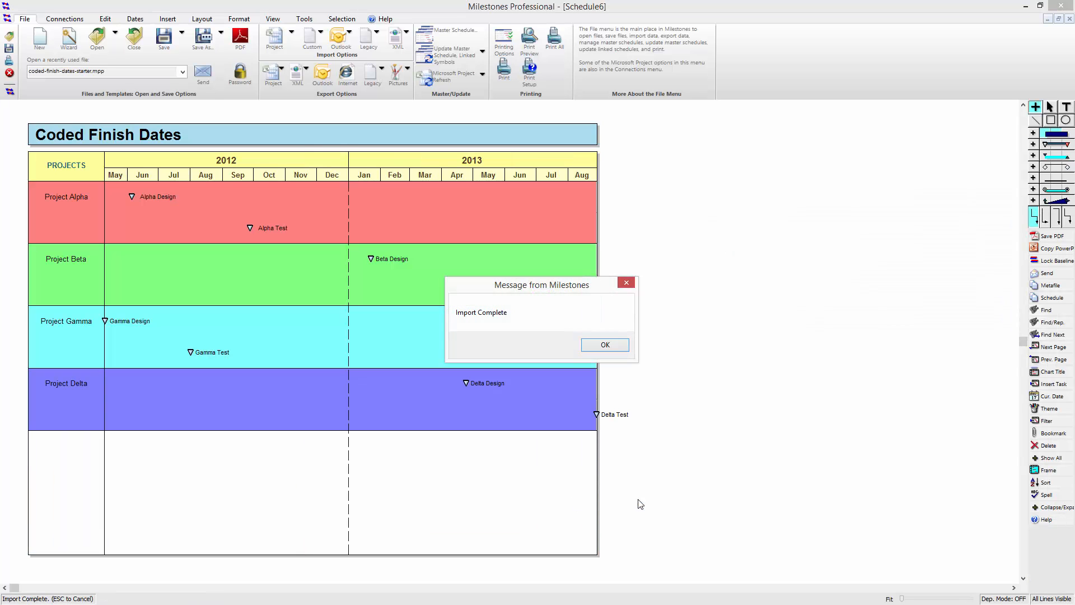
{"action": "left_click", "coordinate": [606, 345]}
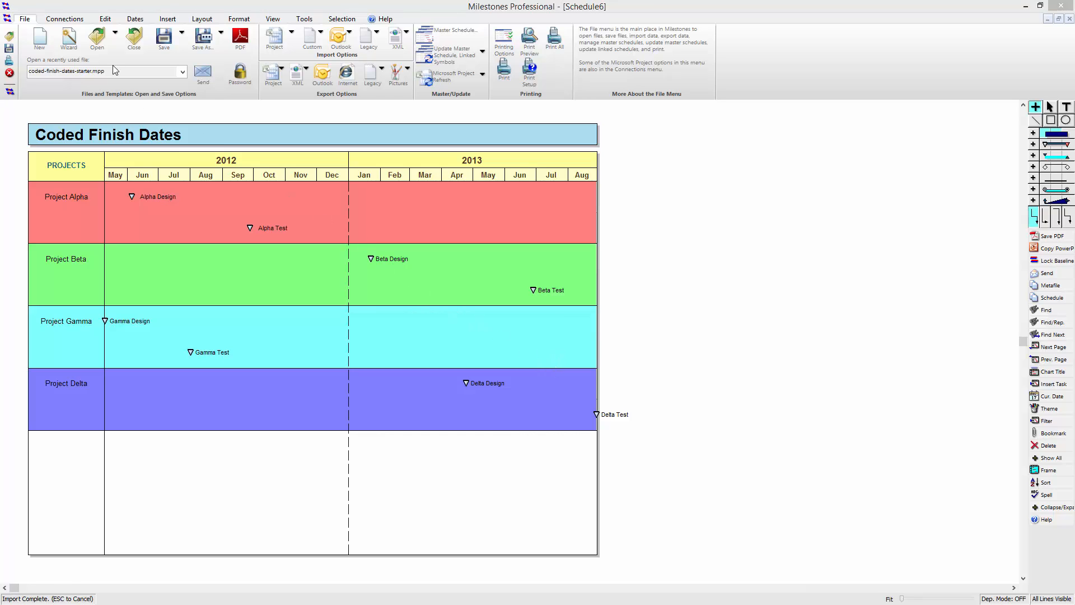
Step: Set the schedule's displayed start date to 4/10/2012
{"action": "left_click", "coordinate": [135, 19]}
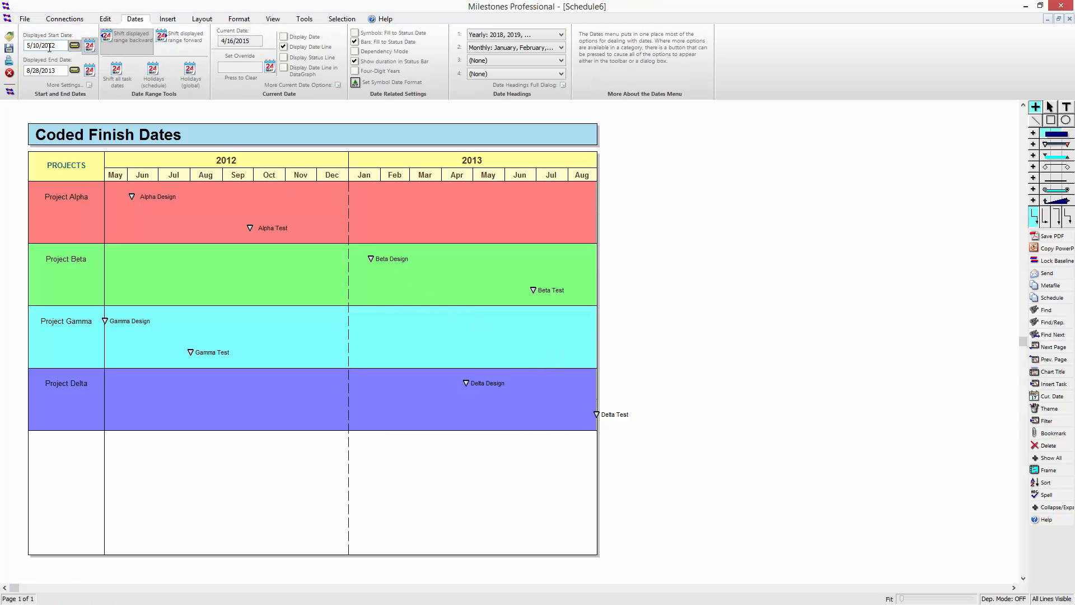
{"action": "left_click_drag", "start_coordinate": [32, 45], "coordinate": [26, 45]}
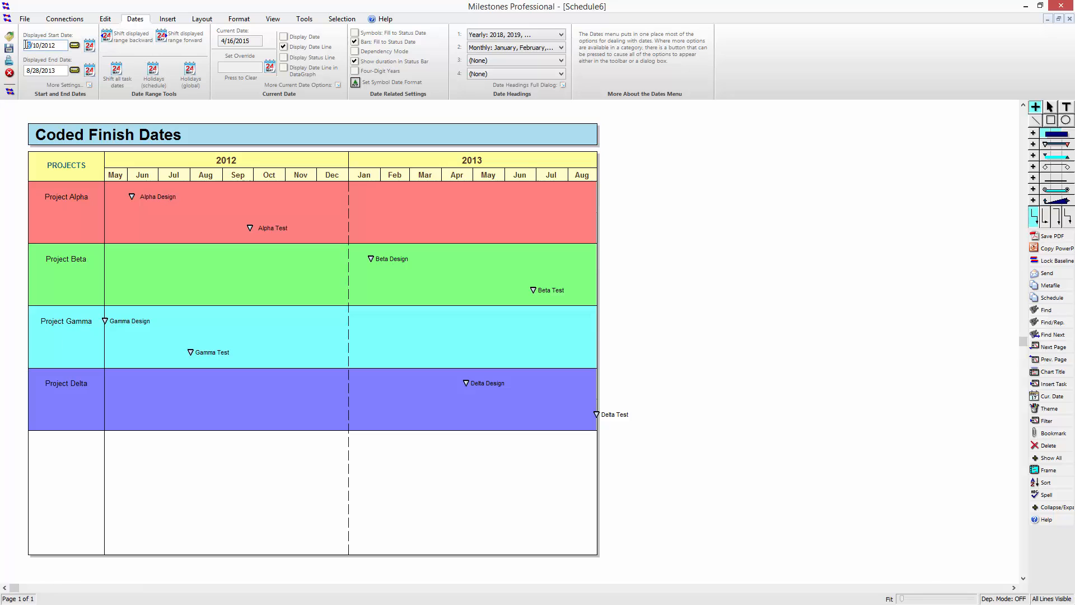
{"action": "type", "text": "4"}
{"action": "left_click", "coordinate": [74, 45]}
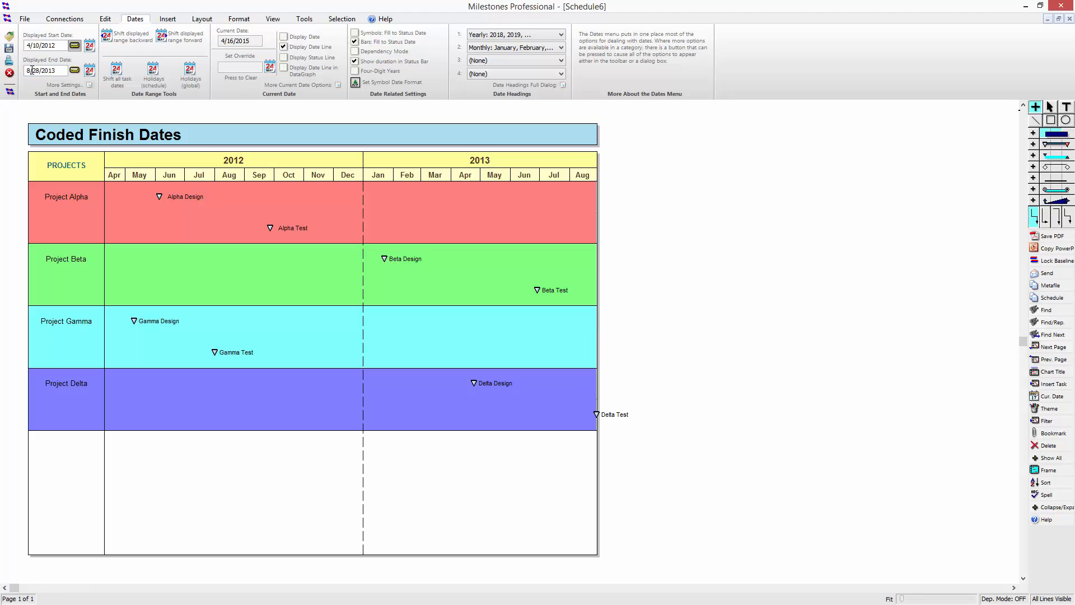
Step: Set the schedule's displayed end date to 10/28/2013
{"action": "type", "text": "9"}
{"action": "left_click", "coordinate": [74, 70]}
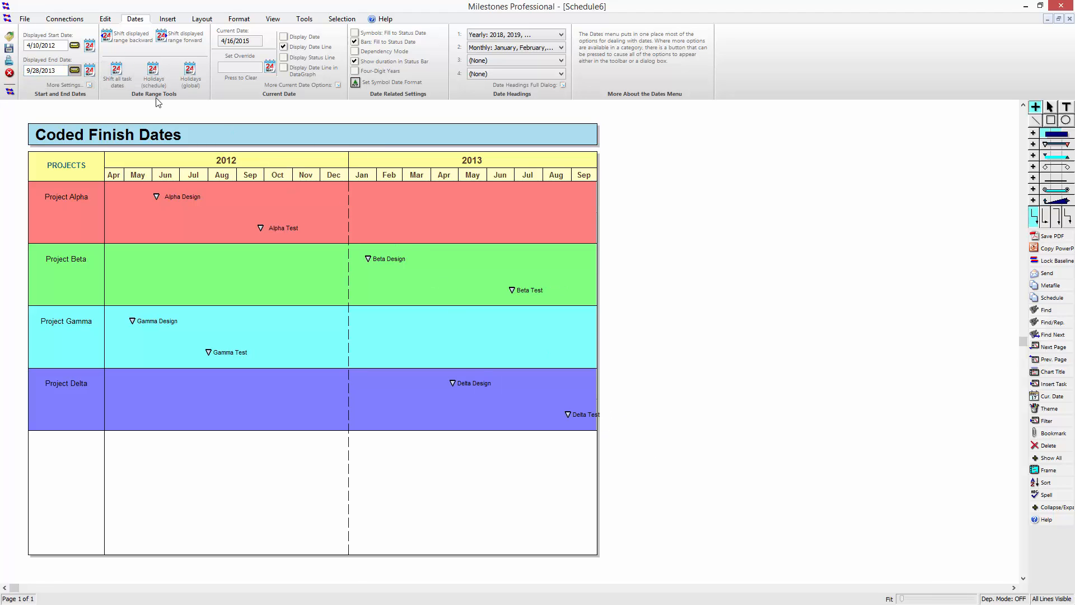
{"action": "double_click", "coordinate": [28, 71]}
{"action": "type", "text": "1"}
{"action": "type", "text": "0"}
{"action": "left_click", "coordinate": [74, 71]}
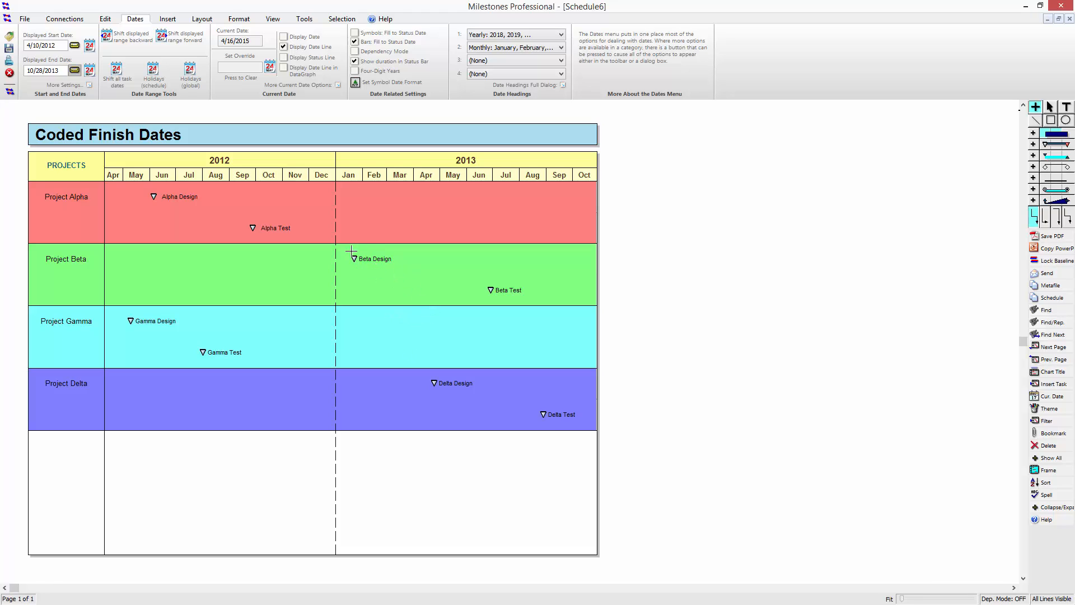
Step: Start a new Microsoft Project report from coded-finish-dates-starter.mpp using the option to create swimlane schedules using codes
{"action": "left_click", "coordinate": [65, 19]}
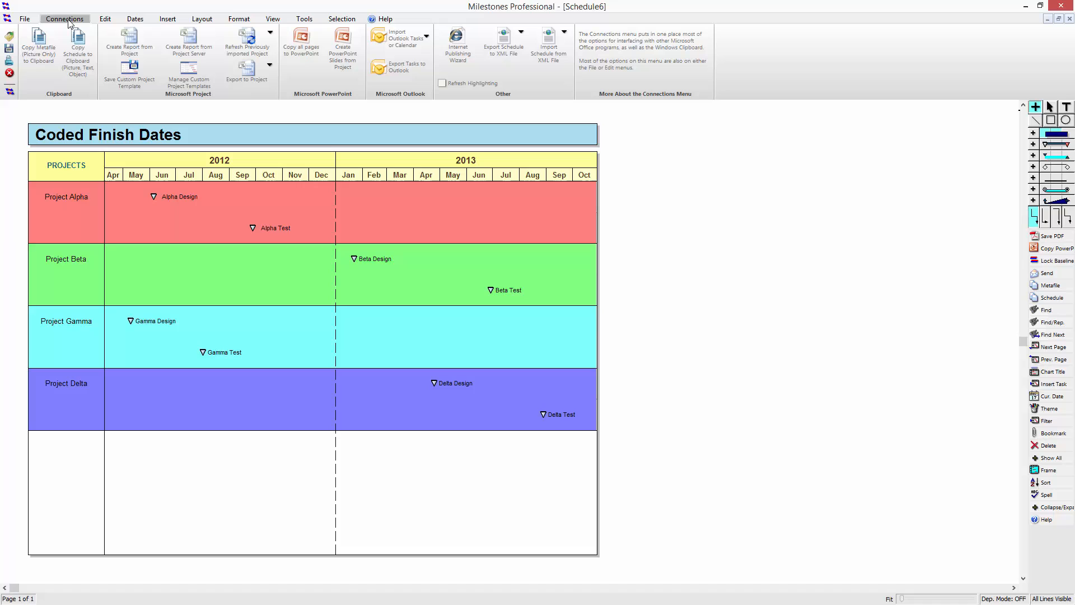
{"action": "left_click", "coordinate": [142, 48]}
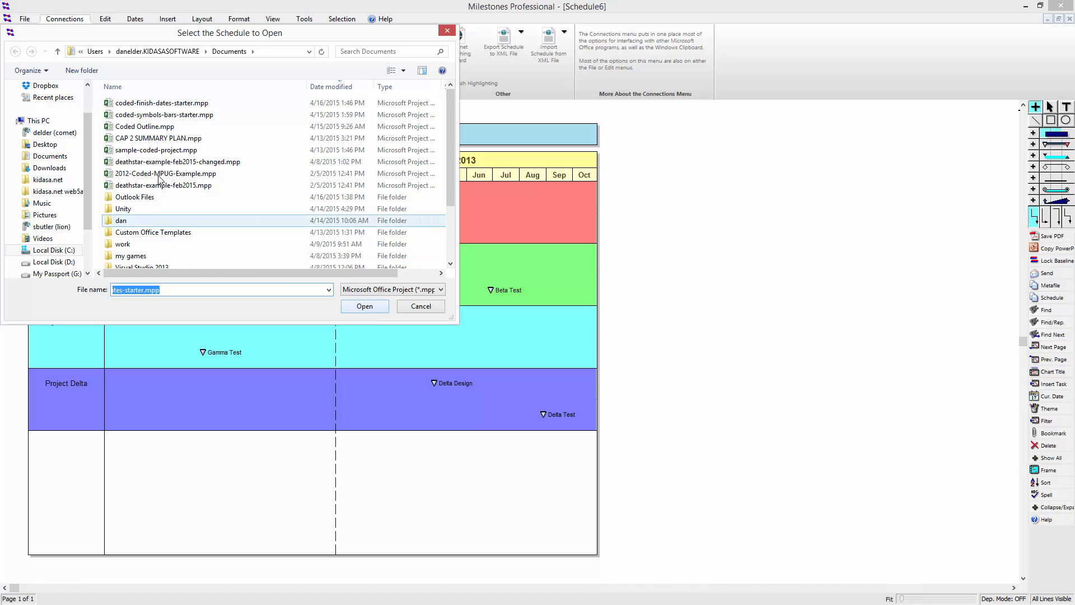
{"action": "left_click", "coordinate": [160, 104]}
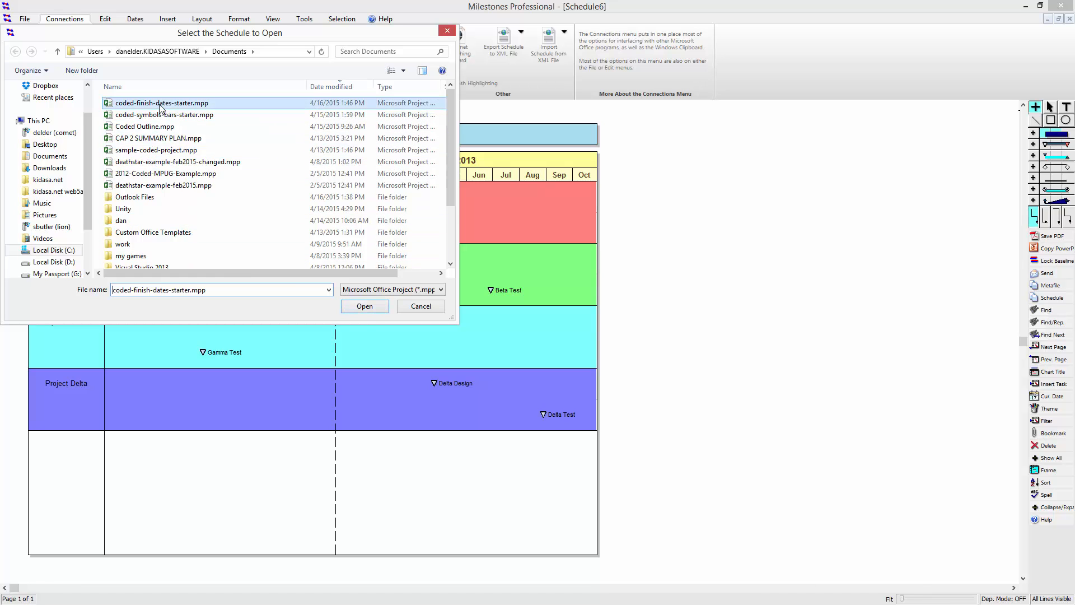
{"action": "left_click", "coordinate": [367, 309]}
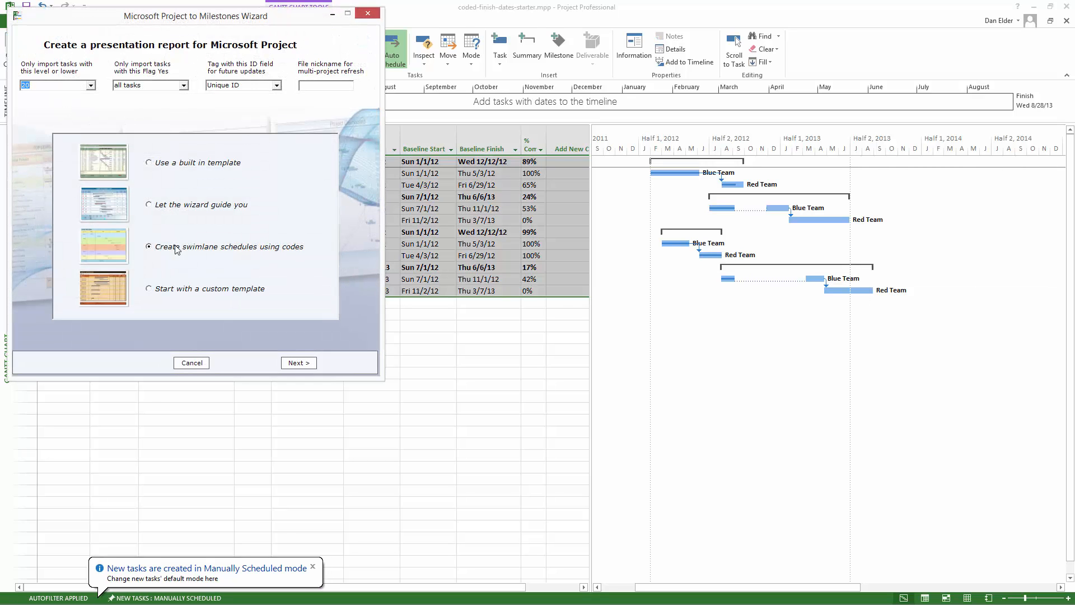
{"action": "left_click", "coordinate": [297, 363]}
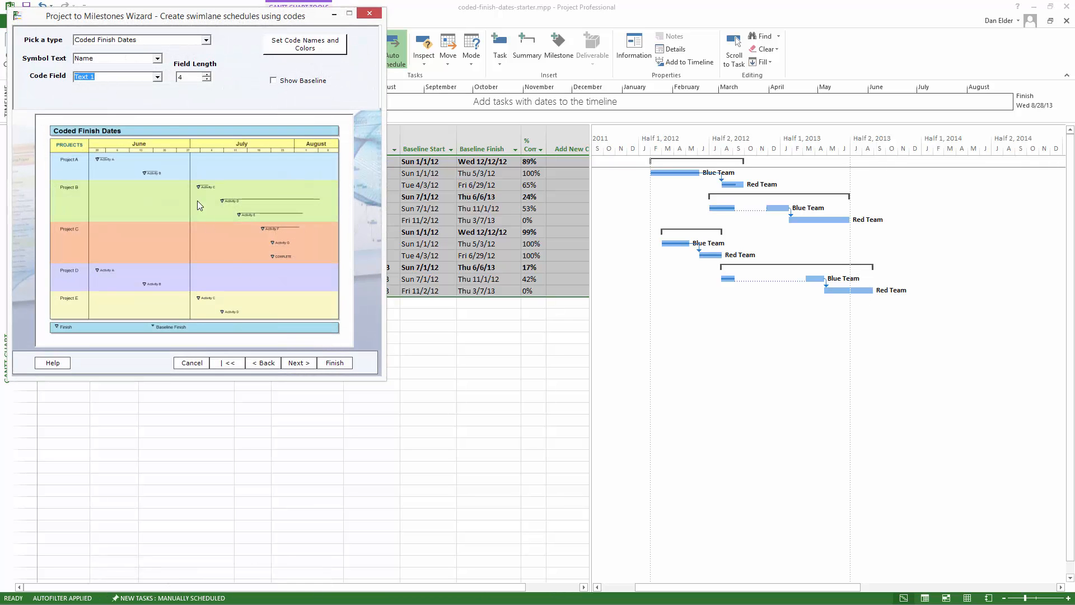
Step: Turn on the baseline display for the Coded Finish Dates type and finish the wizard to generate the schedule
{"action": "left_click", "coordinate": [273, 81]}
{"action": "left_click", "coordinate": [273, 82]}
{"action": "left_click", "coordinate": [335, 363]}
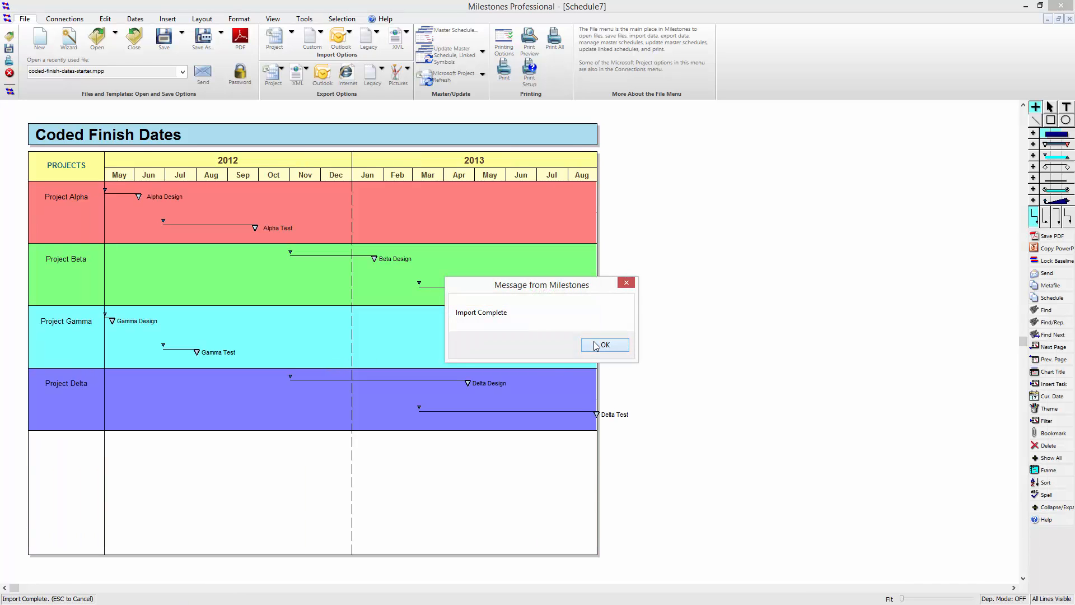
{"action": "left_click", "coordinate": [596, 345]}
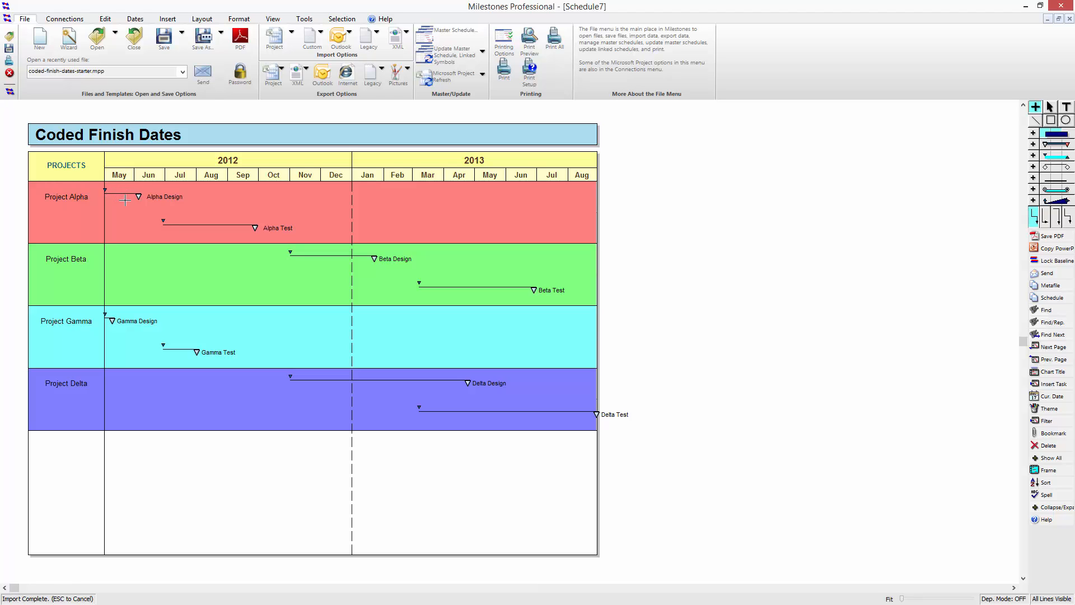
Step: Set the schedule's displayed start date to 4/3/2012 and displayed end date to 10/28/2013
{"action": "left_click", "coordinate": [135, 19]}
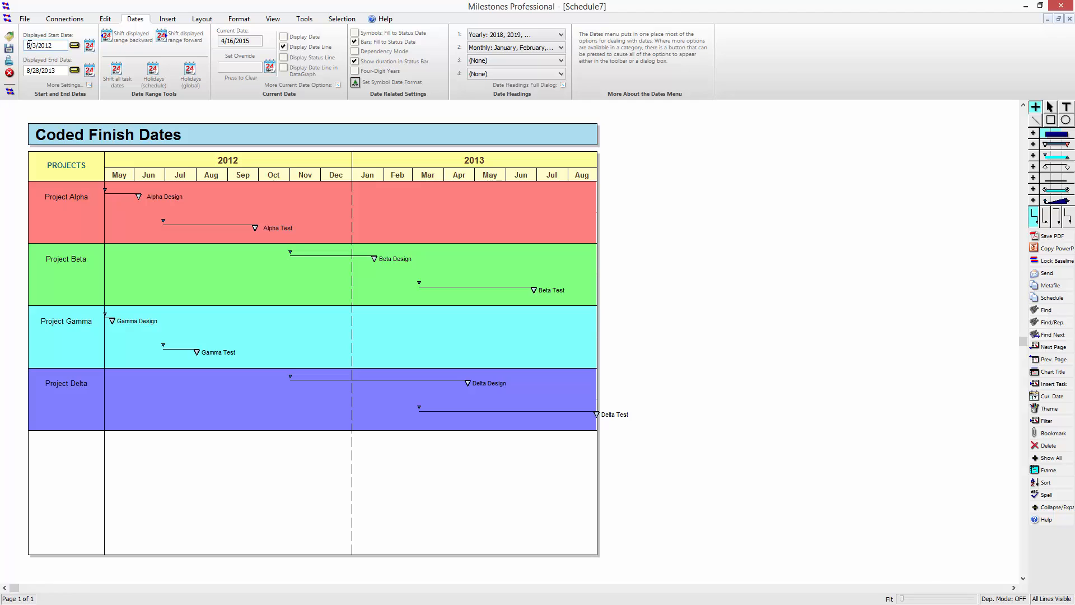
{"action": "type", "text": "4"}
{"action": "left_click", "coordinate": [24, 70]}
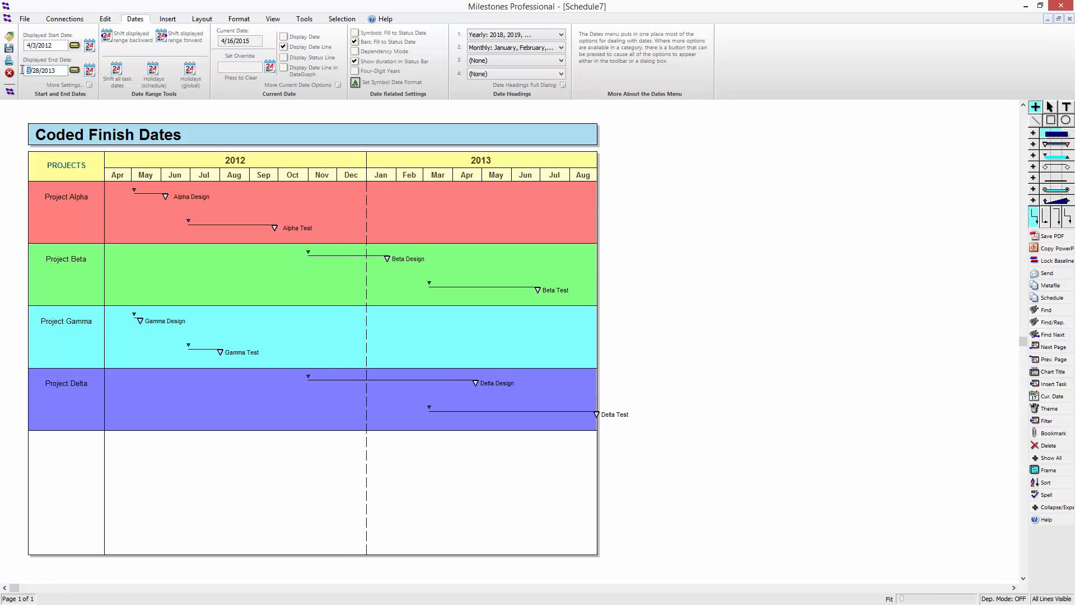
{"action": "type", "text": "10"}
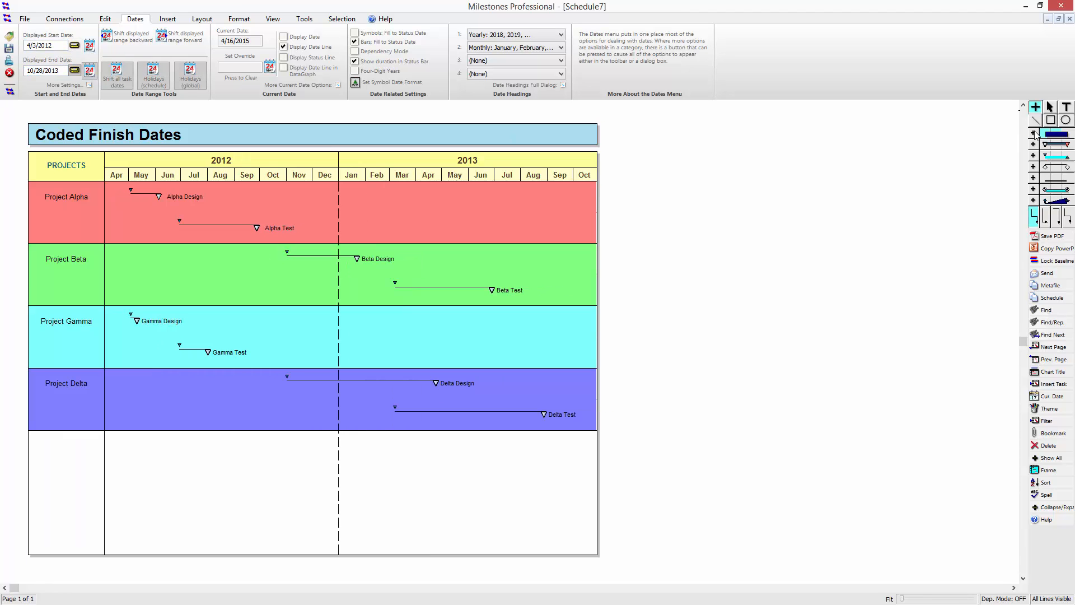
Step: Inspect the automation tags of the baseline finish symbols and the Gamma Test finish symbol
{"action": "left_click", "coordinate": [1050, 107]}
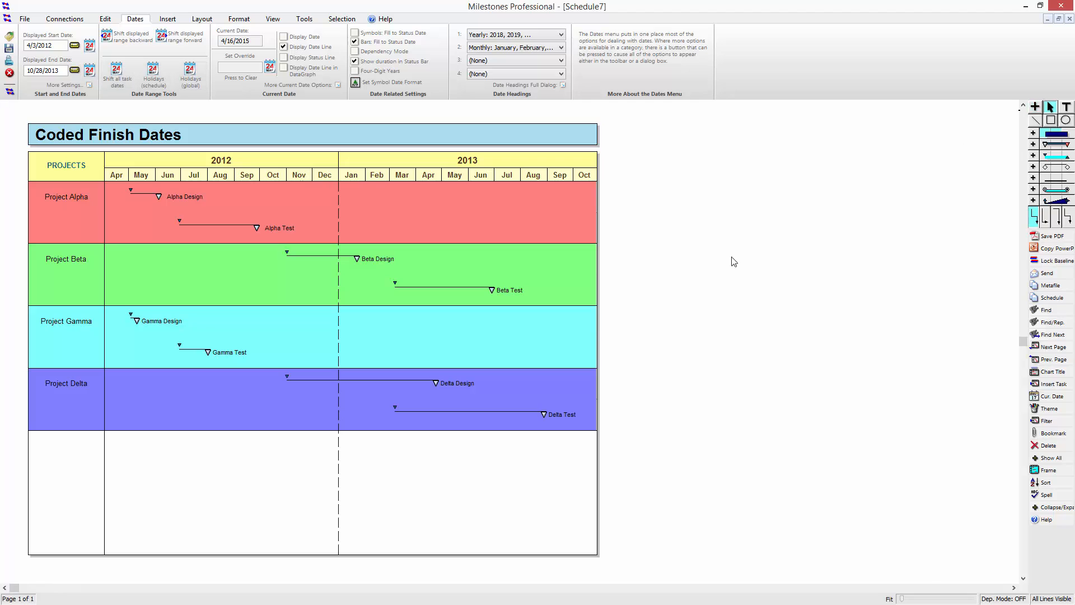
{"action": "left_click", "coordinate": [287, 377]}
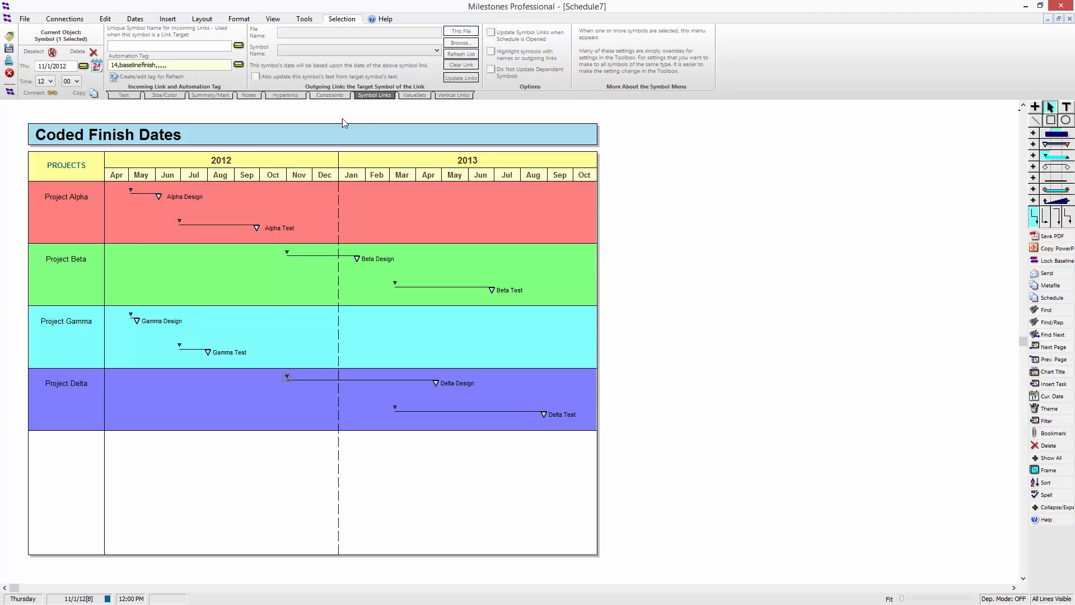
{"action": "left_click", "coordinate": [179, 346]}
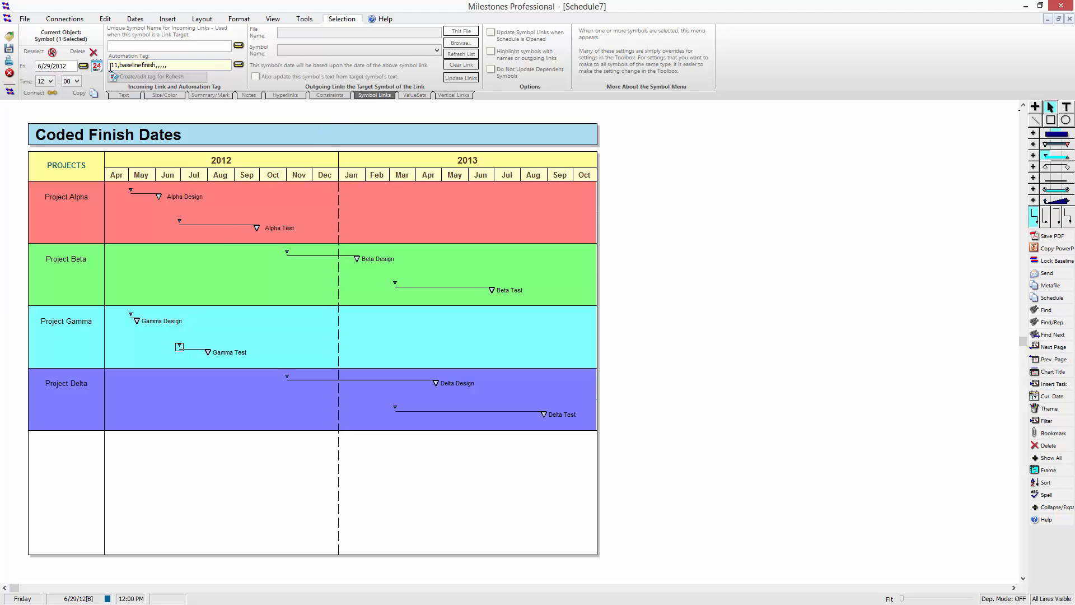
{"action": "left_click_drag", "start_coordinate": [111, 65], "coordinate": [157, 65]}
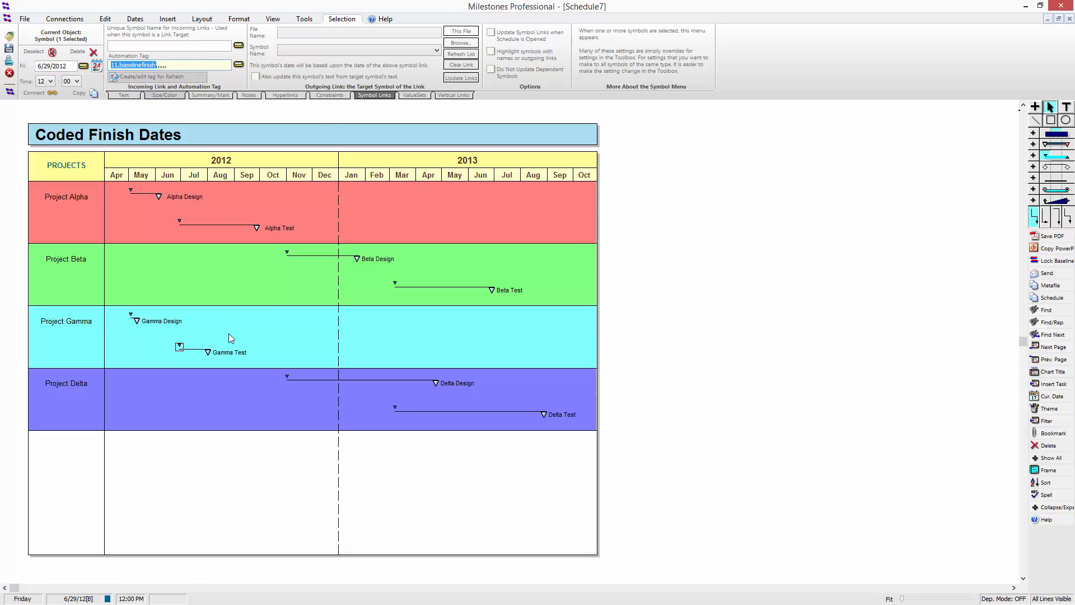
{"action": "left_click", "coordinate": [207, 352]}
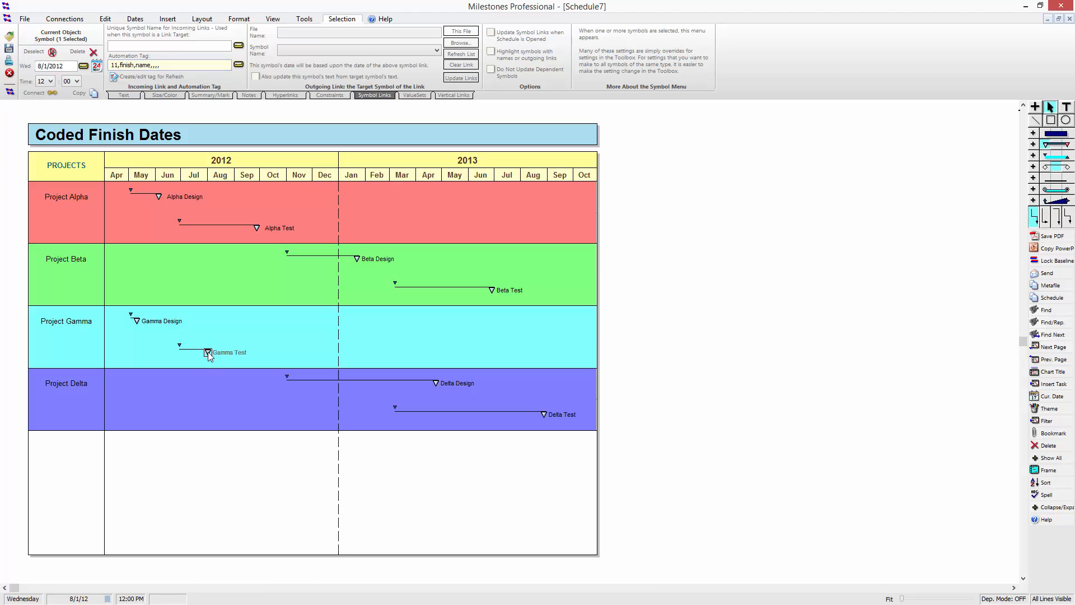
{"action": "left_click_drag", "start_coordinate": [111, 65], "coordinate": [133, 66]}
{"action": "left_click", "coordinate": [135, 66]}
{"action": "left_click", "coordinate": [180, 347]}
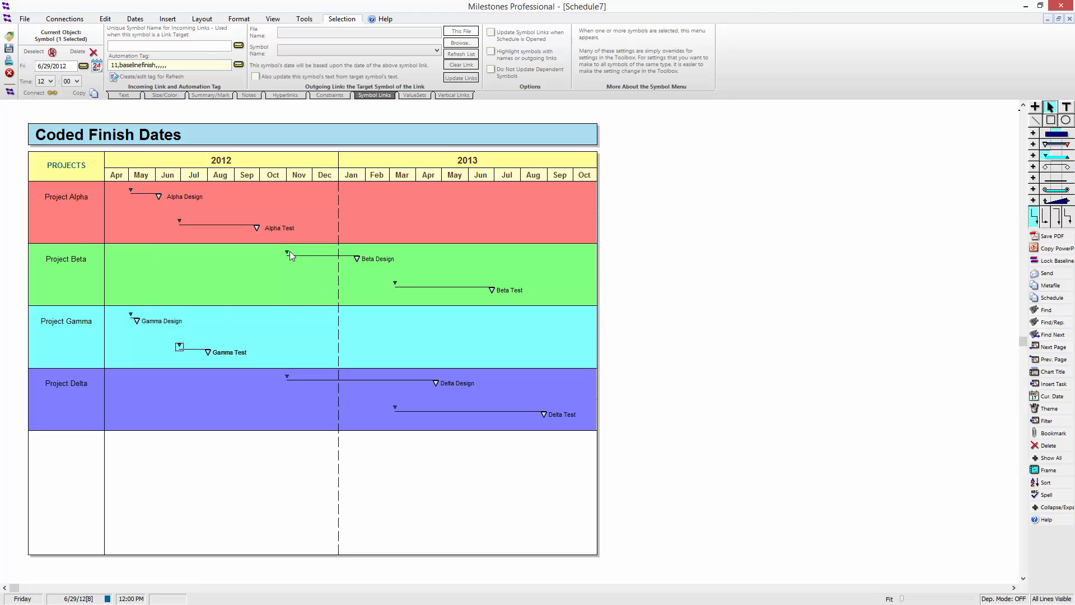
{"action": "left_click", "coordinate": [179, 223]}
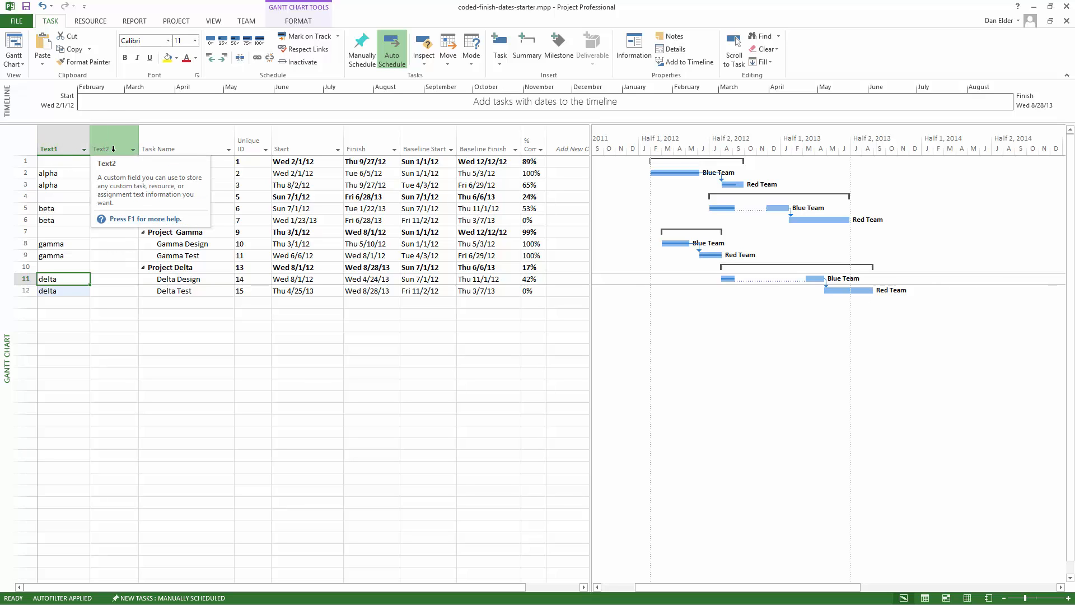
Step: In the Microsoft Project file, enter Text2 codes design for Alpha Design and test for Alpha Test
{"action": "left_click", "coordinate": [109, 173]}
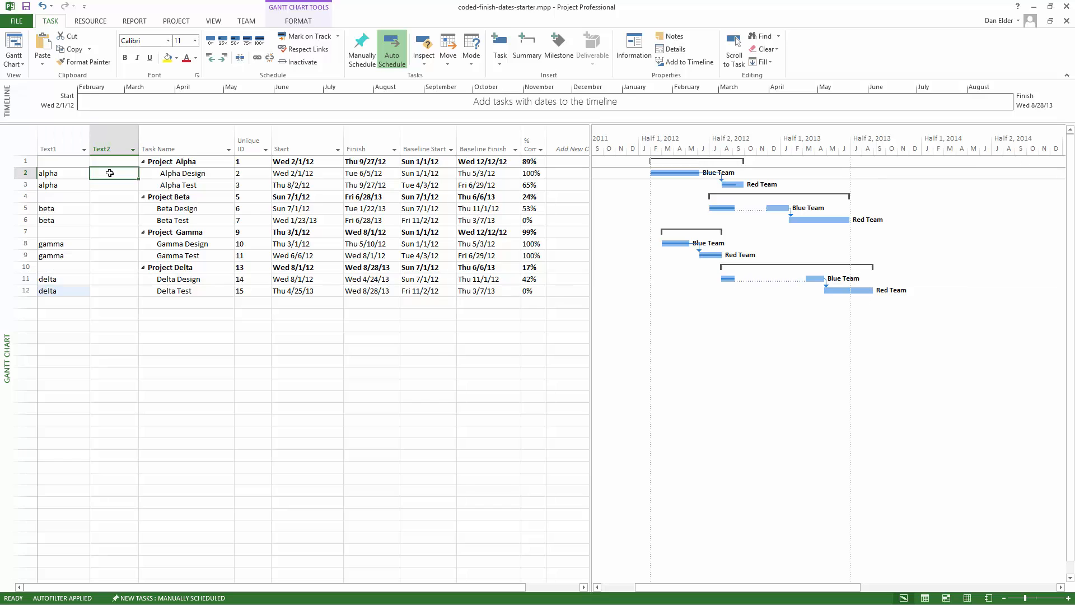
{"action": "key", "text": "F2"}
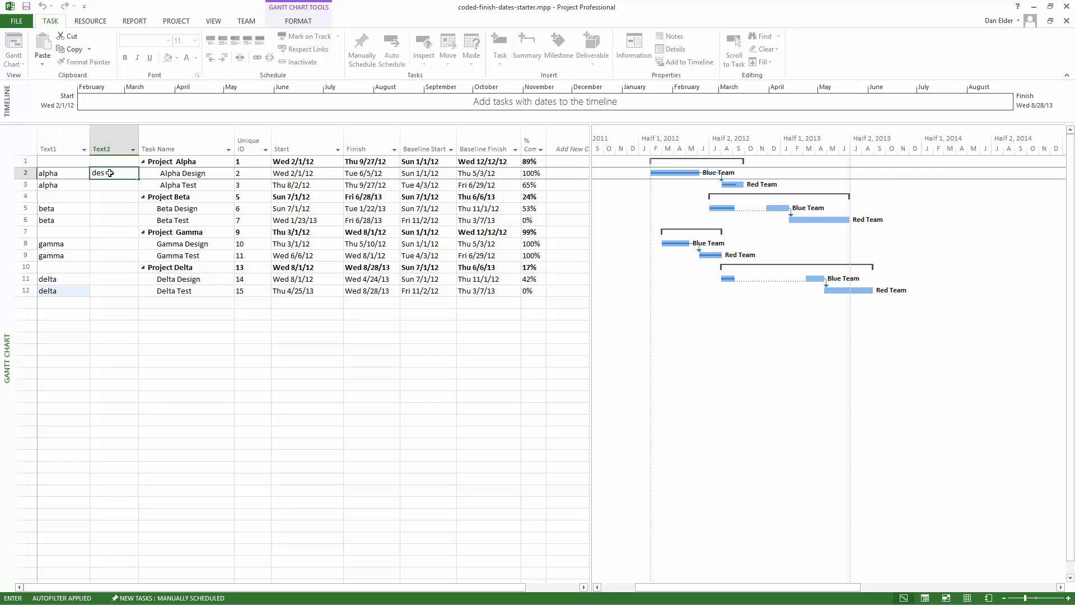
{"action": "type", "text": "design"}
{"action": "key", "text": "Return"}
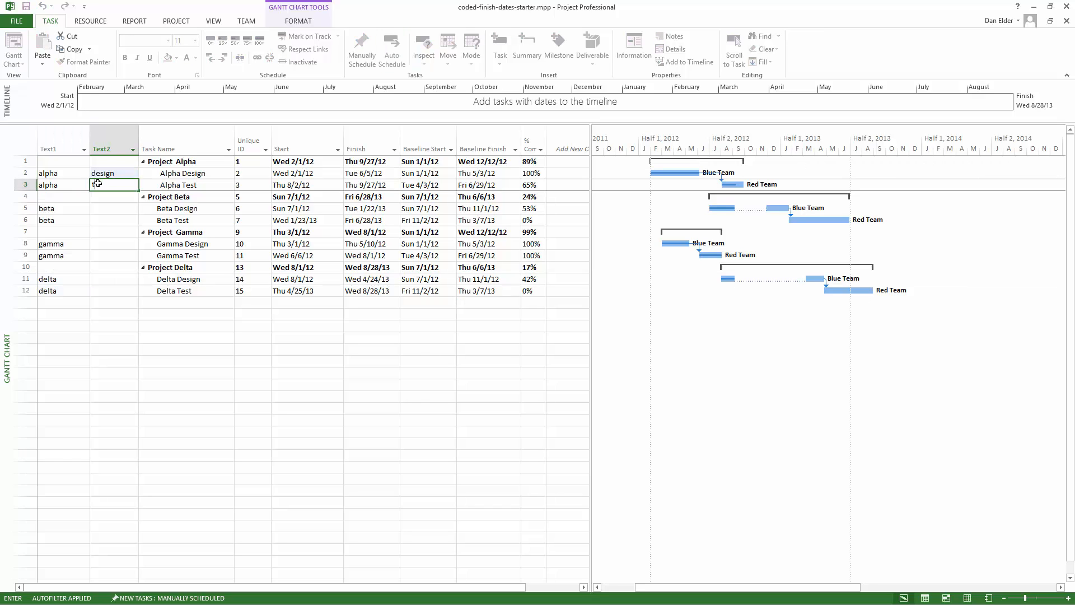
{"action": "key", "text": "F2"}
{"action": "type", "text": "test"}
Step: Copy the design and test codes into the Text2 cells of the Beta, Gamma and Delta tasks
{"action": "left_click_drag", "start_coordinate": [114, 171], "coordinate": [113, 186]}
{"action": "key", "text": "ctrl+c"}
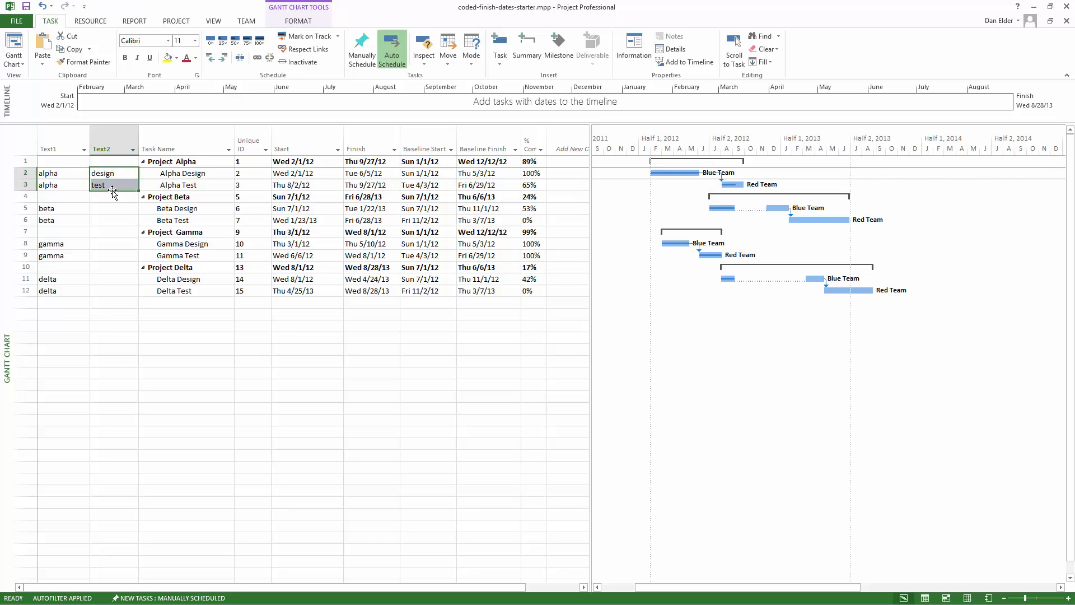
{"action": "left_click", "coordinate": [112, 209]}
{"action": "key", "text": "ctrl+v"}
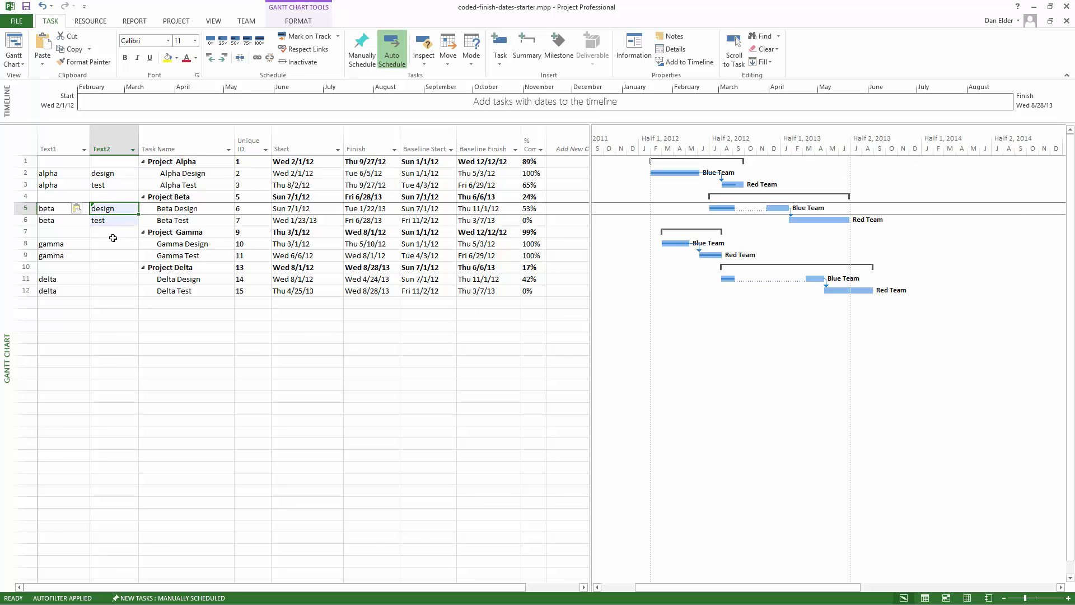
{"action": "left_click", "coordinate": [113, 238]}
{"action": "left_click", "coordinate": [113, 243]}
{"action": "key", "text": "ctrl+v"}
{"action": "left_click", "coordinate": [117, 278]}
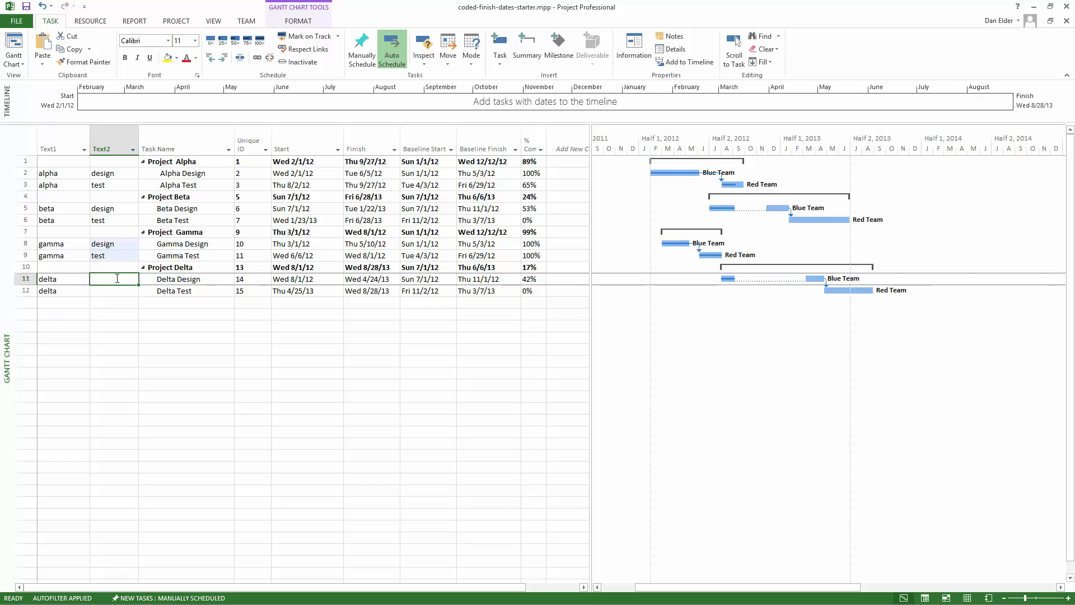
{"action": "key", "text": "ctrl+v"}
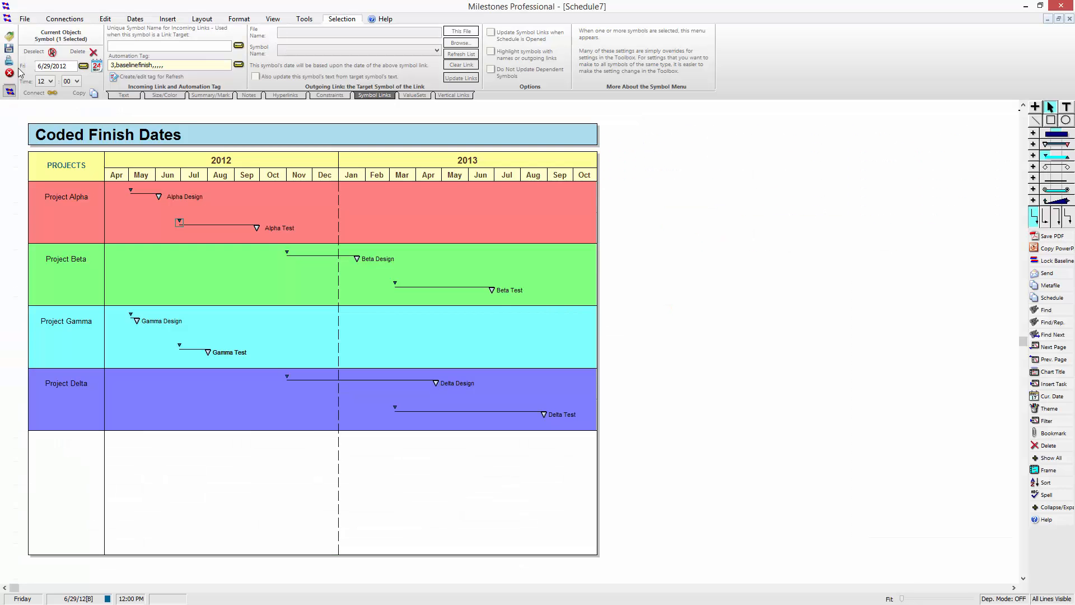
Step: Back in Milestones Professional, start another coded swimlane report from coded-finish-dates-starter.mpp
{"action": "left_click", "coordinate": [56, 20]}
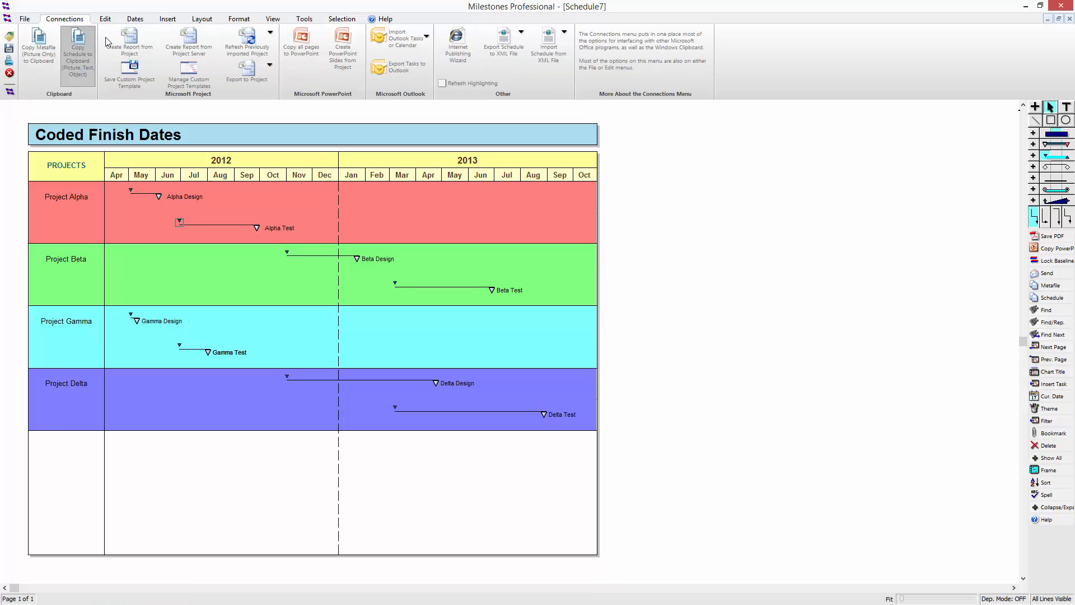
{"action": "left_click", "coordinate": [128, 48]}
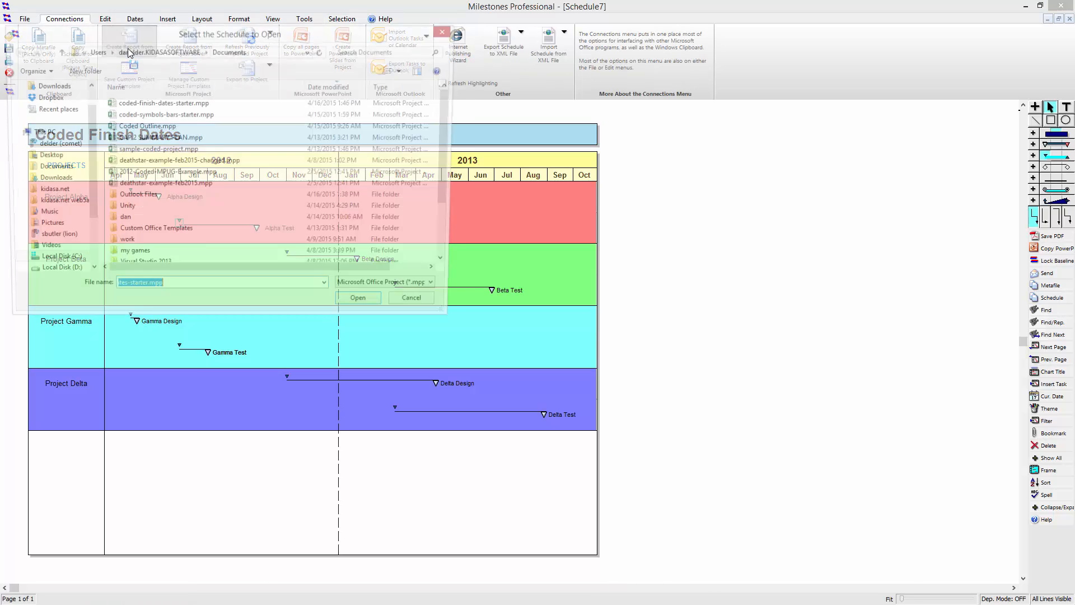
{"action": "left_click", "coordinate": [161, 102]}
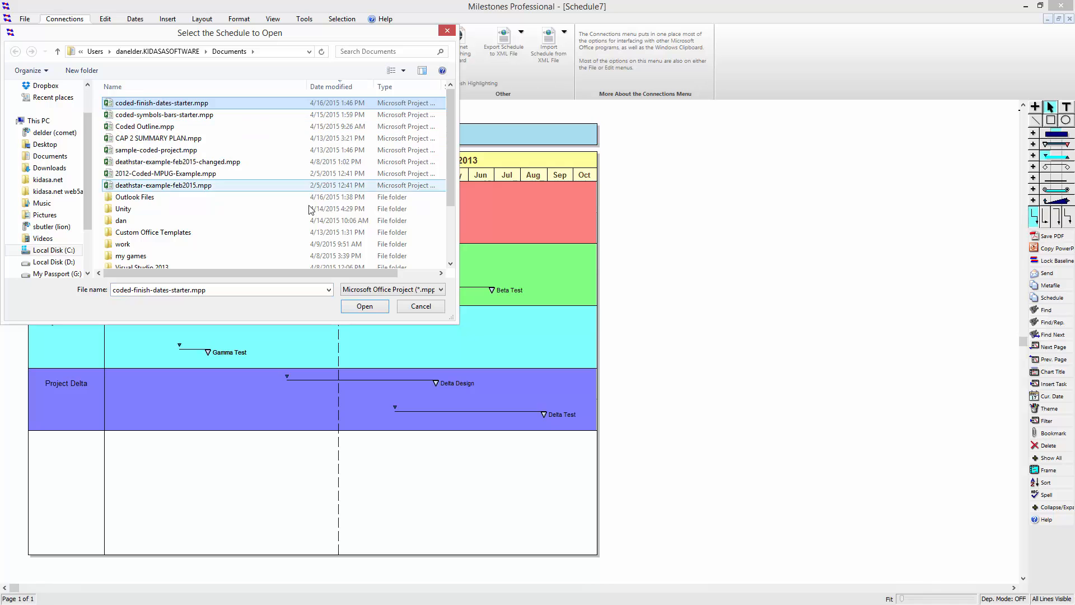
{"action": "left_click", "coordinate": [371, 307]}
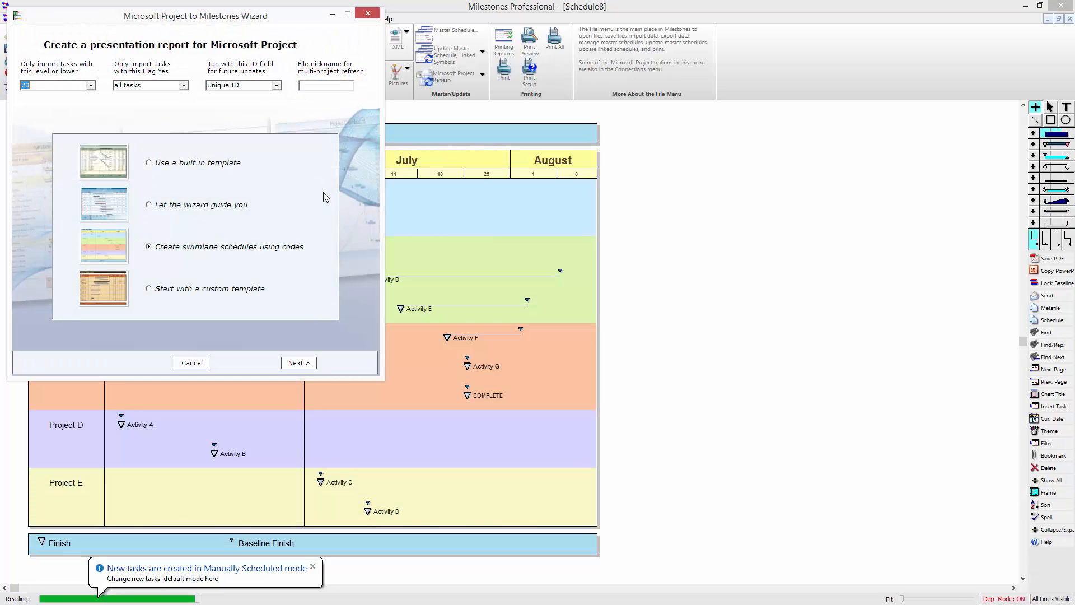
{"action": "left_click", "coordinate": [307, 367]}
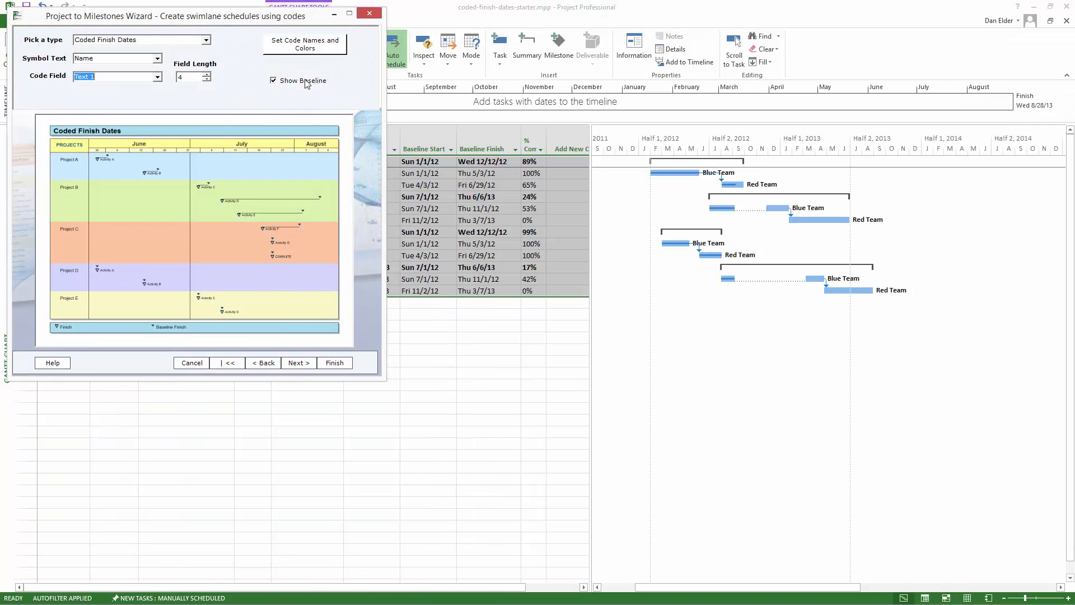
Step: Set the code field to Text 2 and save the existing code names and colors as Set 1
{"action": "left_click", "coordinate": [157, 76]}
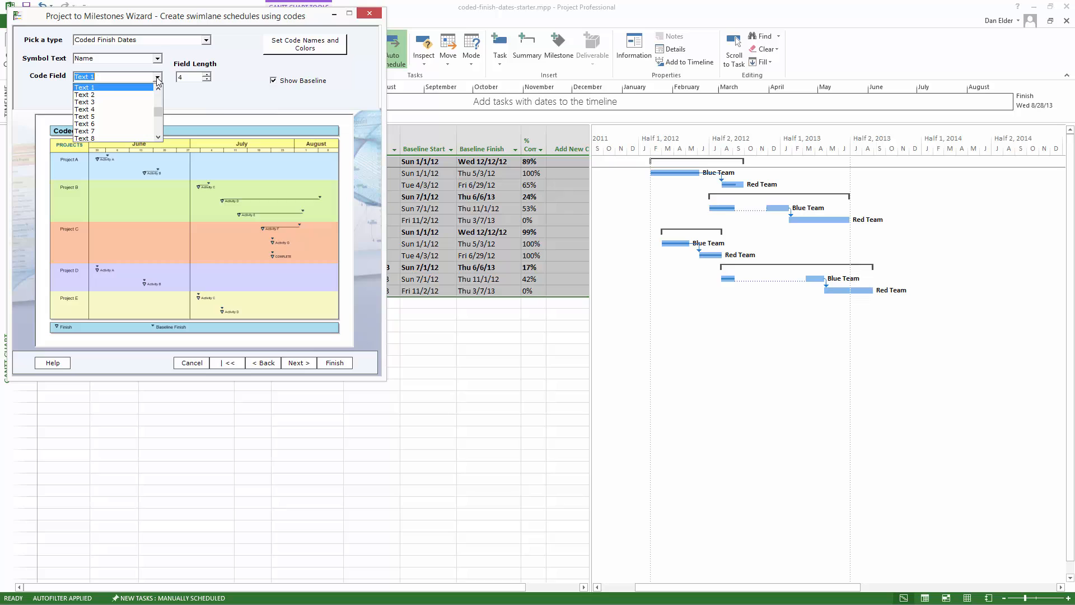
{"action": "left_click", "coordinate": [98, 94]}
{"action": "left_click", "coordinate": [305, 47]}
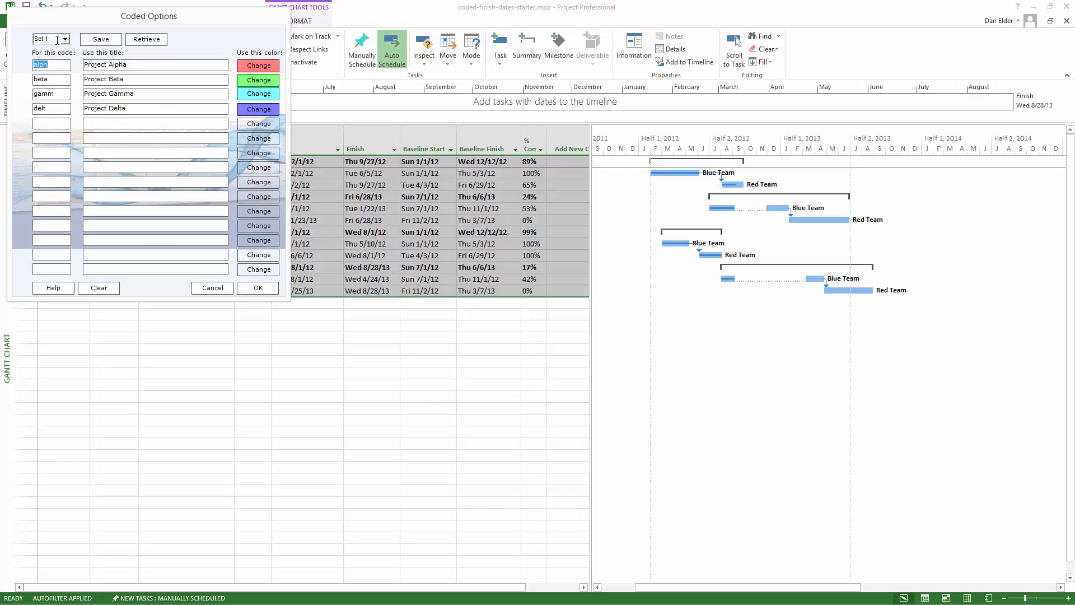
{"action": "left_click", "coordinate": [101, 39]}
{"action": "left_click", "coordinate": [563, 346]}
Step: Replace the first two code entries with desi titled Design and test titled Test
{"action": "left_click_drag", "start_coordinate": [54, 65], "coordinate": [34, 65]}
{"action": "key", "text": "Delete"}
{"action": "key", "text": "Tab"}
{"action": "type", "text": "De"}
{"action": "key", "text": "Tab"}
{"action": "type", "text": "t"}
{"action": "key", "text": "Tab"}
{"action": "type", "text": "Te"}
{"action": "key", "text": "Tab"}
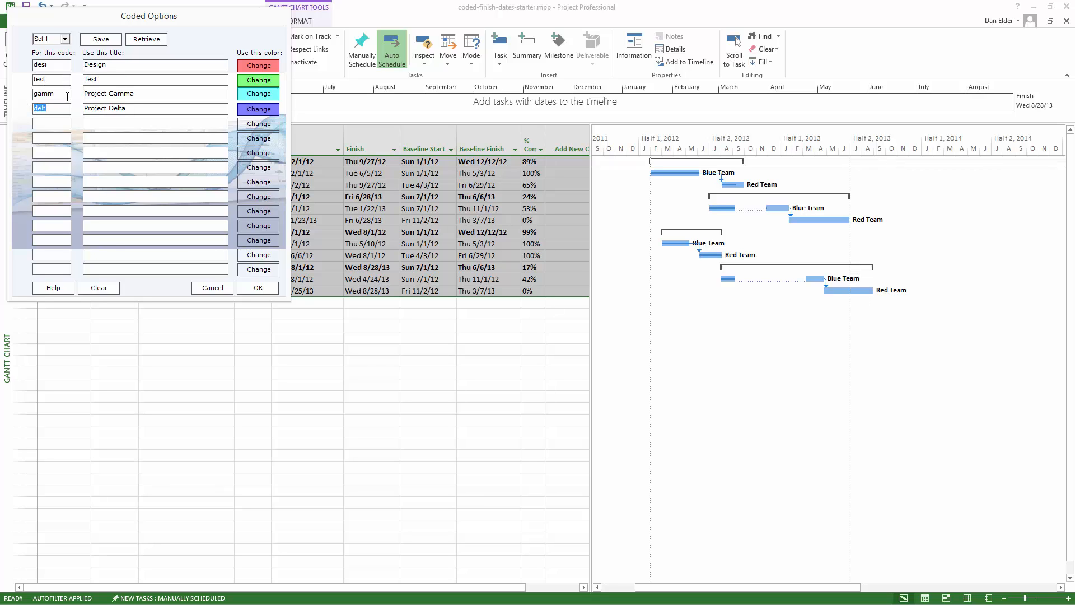
Step: Clear the remaining gamm and delt codes along with their Project Gamma and Project Delta titles
{"action": "key", "text": "Delete"}
{"action": "double_click", "coordinate": [67, 96]}
{"action": "key", "text": "Delete"}
{"action": "key", "text": "Tab"}
{"action": "key", "text": "Delete"}
{"action": "left_click_drag", "start_coordinate": [127, 108], "coordinate": [84, 108]}
{"action": "key", "text": "Delete"}
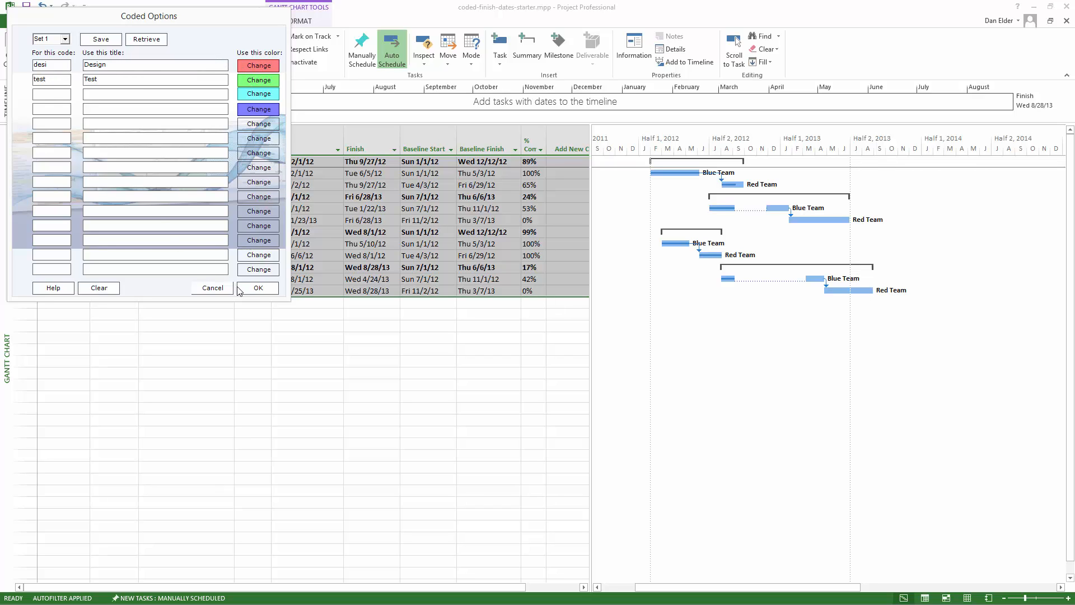
Step: Accept the coded options, turn off the baseline display and finish the wizard to generate the Design and Test swimlane schedule
{"action": "left_click", "coordinate": [258, 288]}
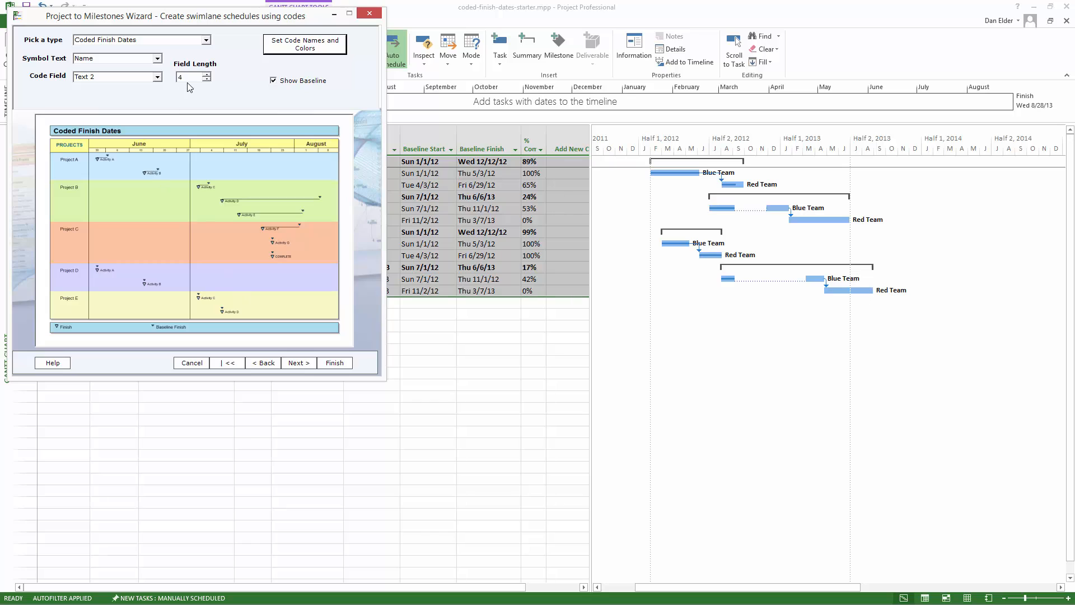
{"action": "left_click", "coordinate": [274, 81]}
{"action": "left_click", "coordinate": [102, 79]}
{"action": "left_click", "coordinate": [102, 78]}
{"action": "left_click", "coordinate": [328, 364]}
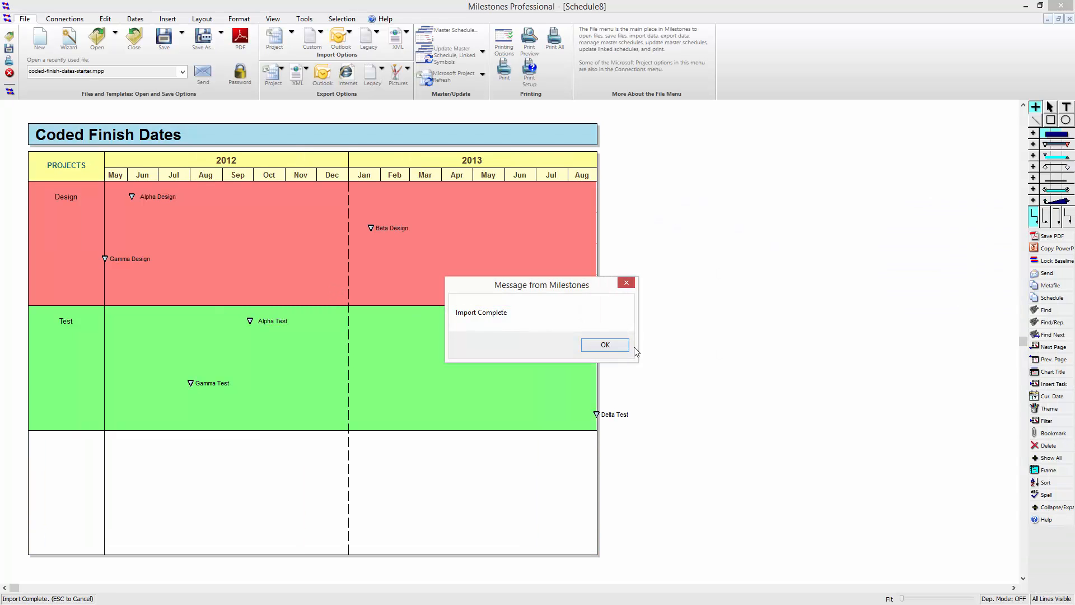
Step: Dismiss the import message and inspect the Alpha Design and Beta Design finish symbols in the Design swimlane
{"action": "left_click", "coordinate": [615, 344]}
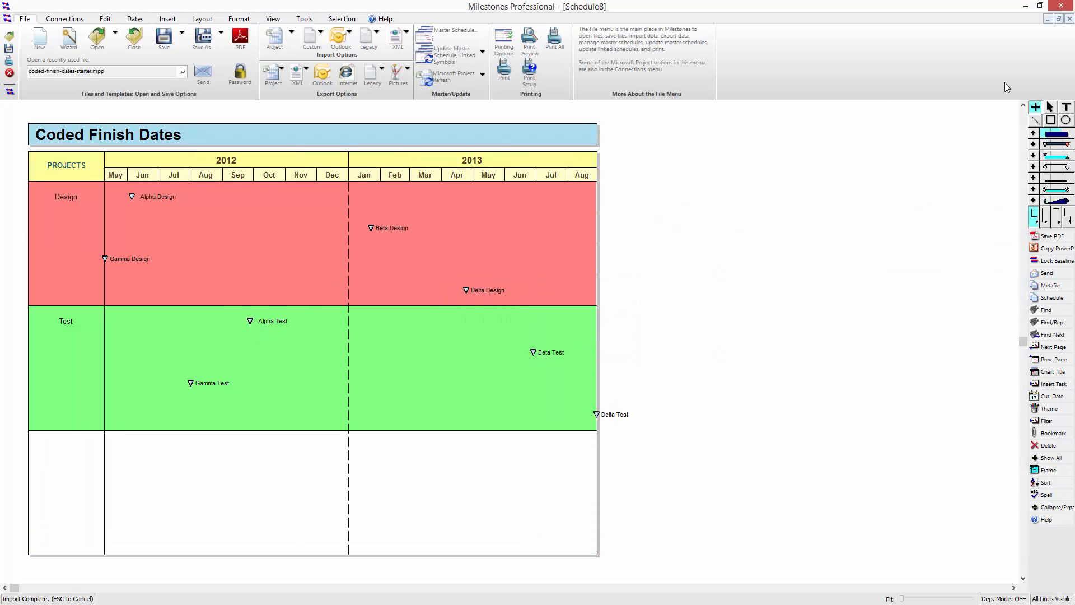
{"action": "left_click", "coordinate": [1050, 106]}
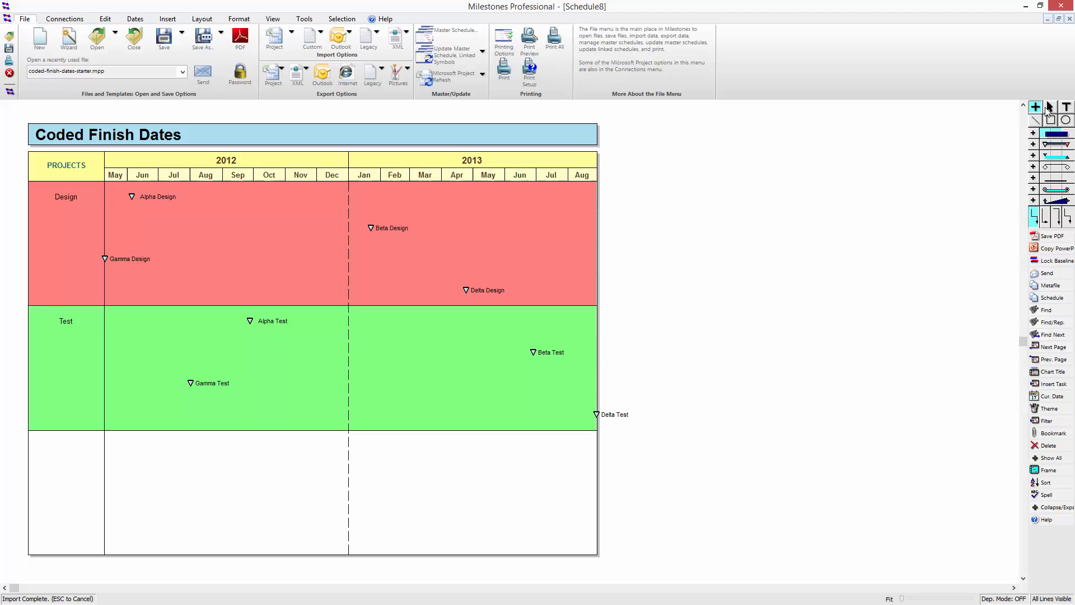
{"action": "left_click", "coordinate": [132, 196]}
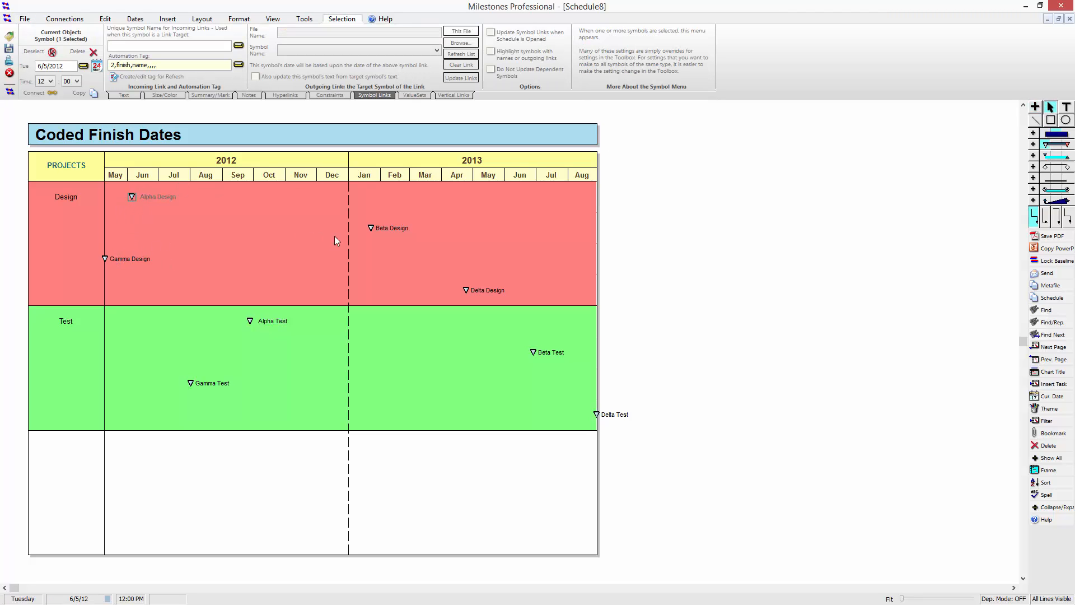
{"action": "left_click", "coordinate": [371, 227]}
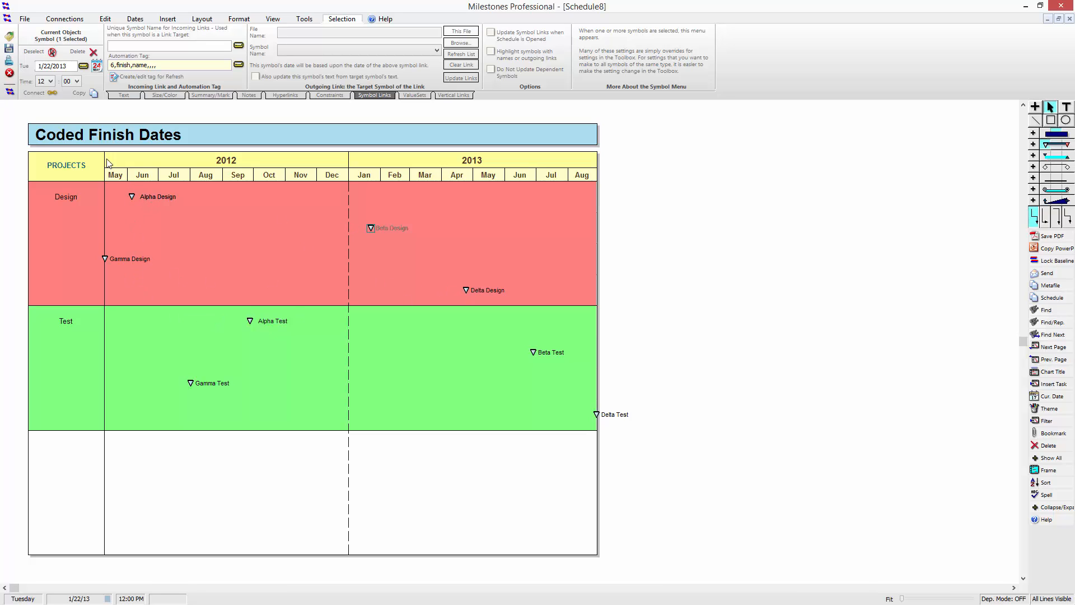
Step: Set the schedule's displayed start date to 4/10/2012 and its displayed end date to 10/28/2013
{"action": "left_click", "coordinate": [135, 19]}
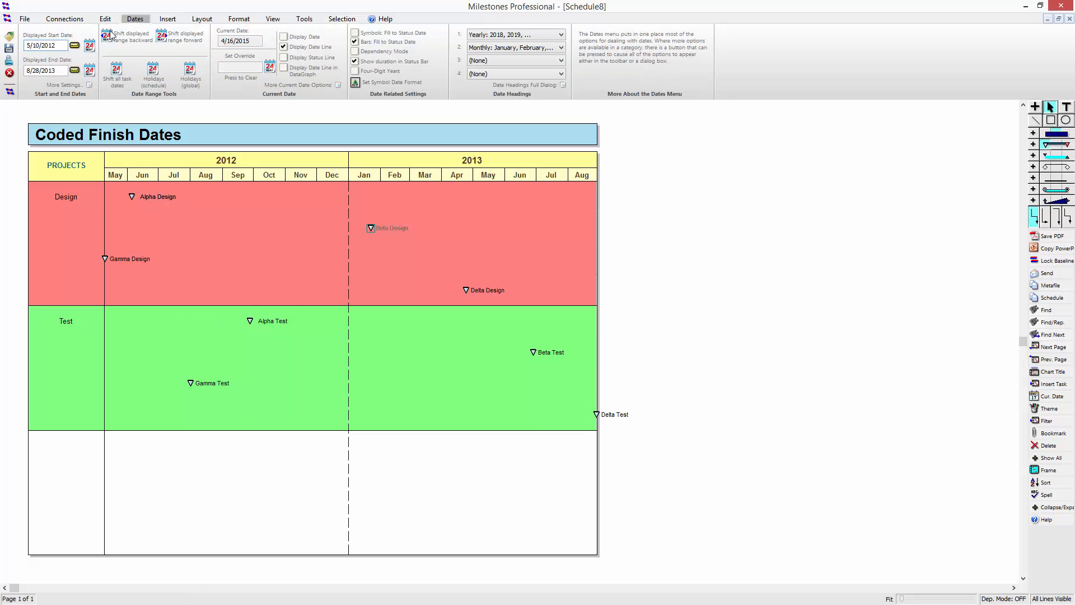
{"action": "left_click", "coordinate": [28, 44]}
{"action": "type", "text": "4"}
{"action": "left_click", "coordinate": [33, 70]}
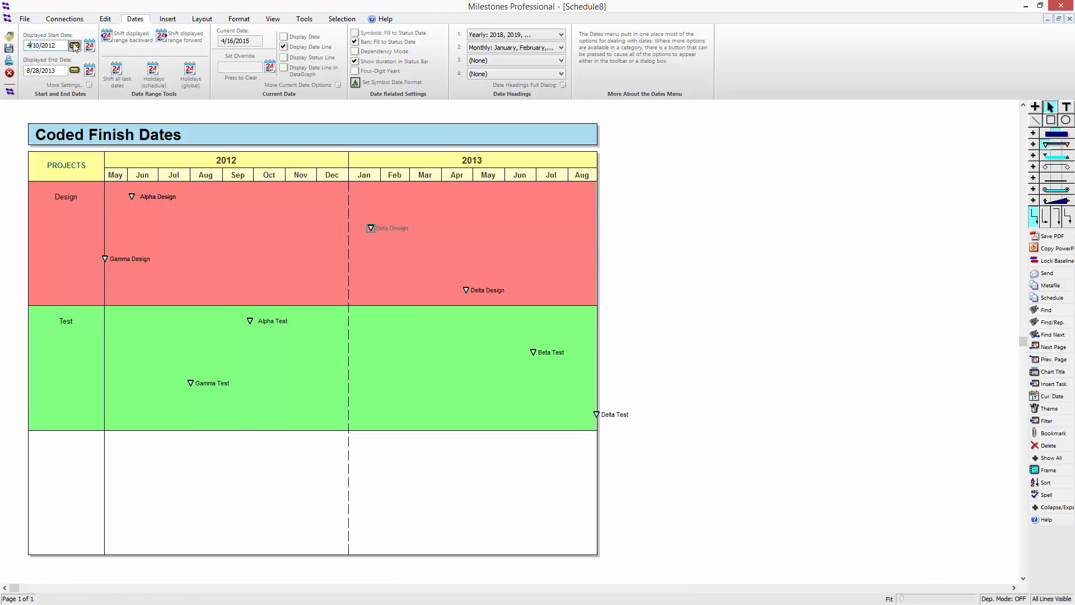
{"action": "double_click", "coordinate": [30, 70]}
{"action": "type", "text": "10"}
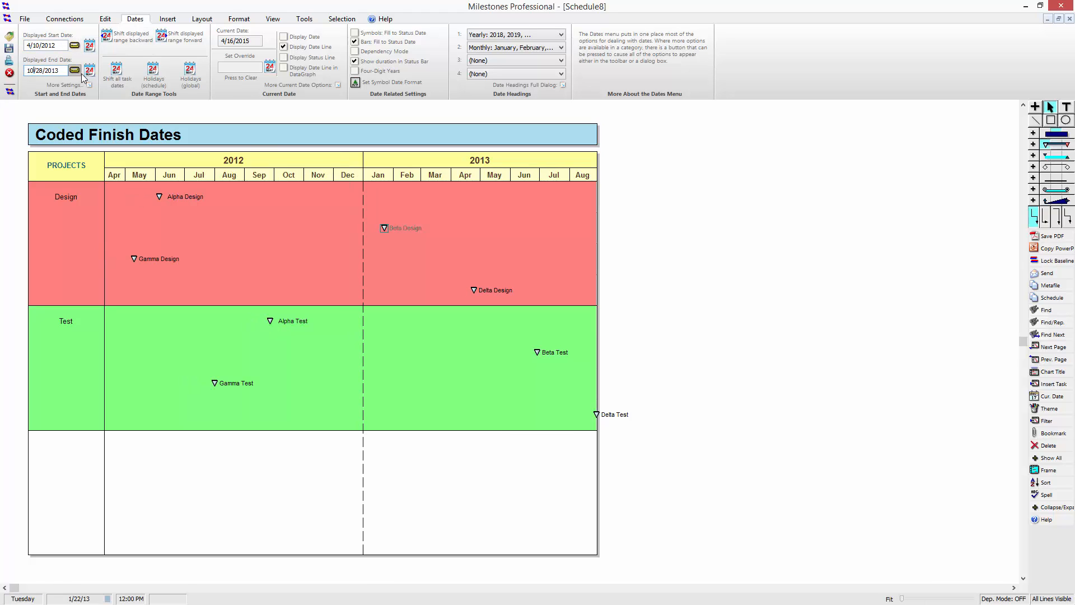
{"action": "left_click", "coordinate": [74, 70]}
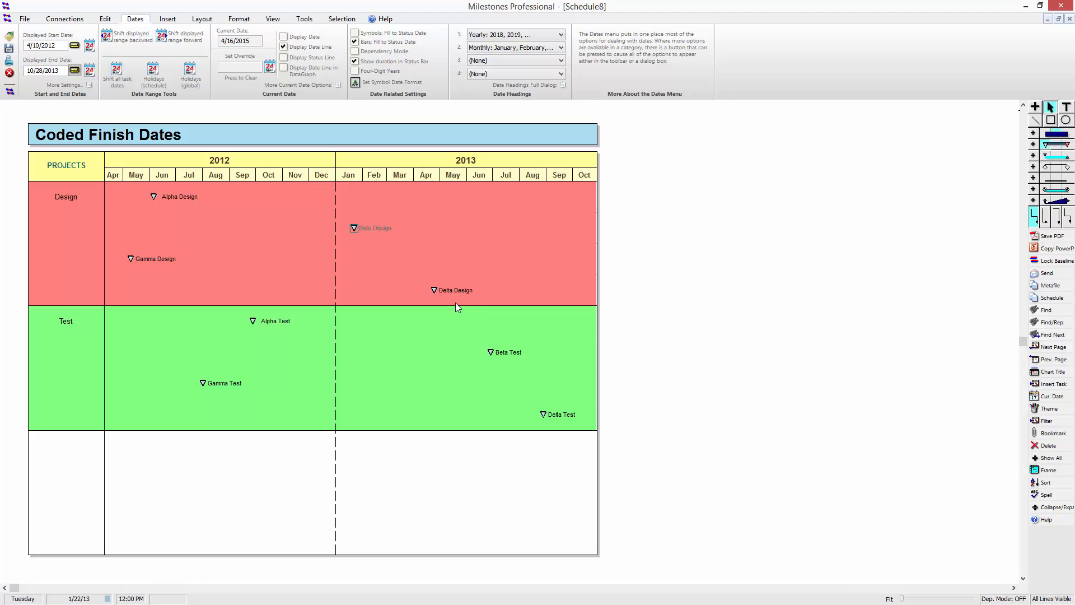